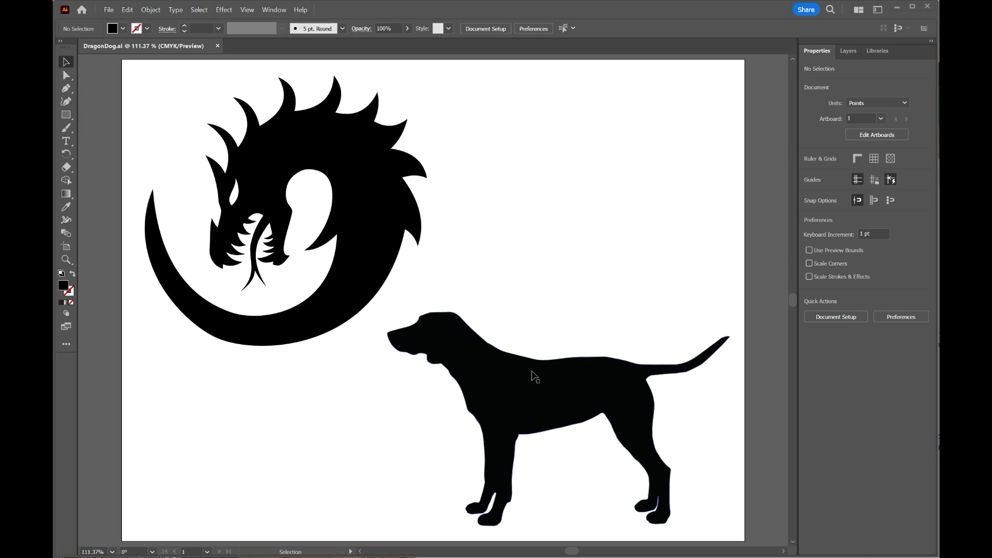
- Select the dog silhouette and open the Basic Graphics_Dots pattern library, placing it clear of the dog
{"action": "left_click", "coordinate": [532, 373]}
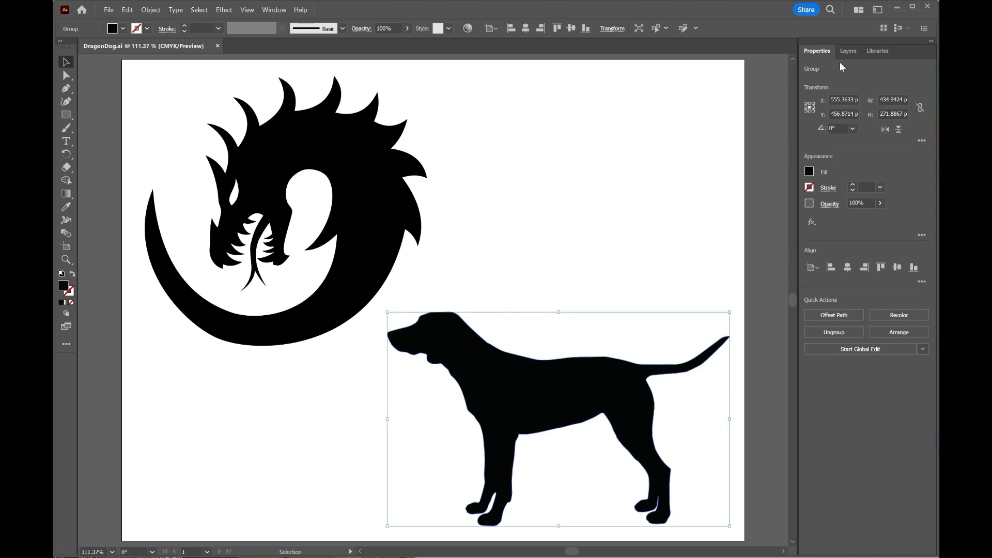
{"action": "left_click", "coordinate": [809, 173]}
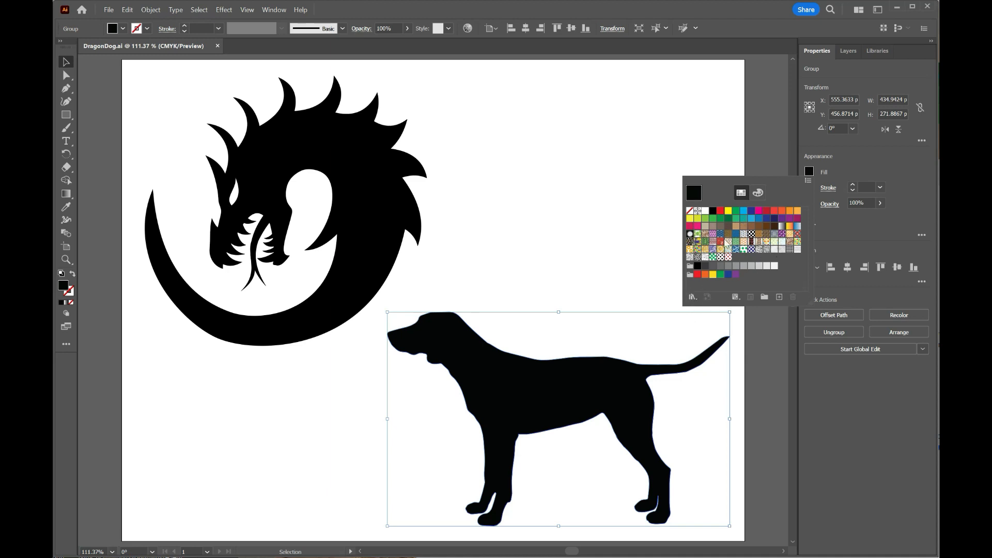
{"action": "left_click", "coordinate": [691, 297]}
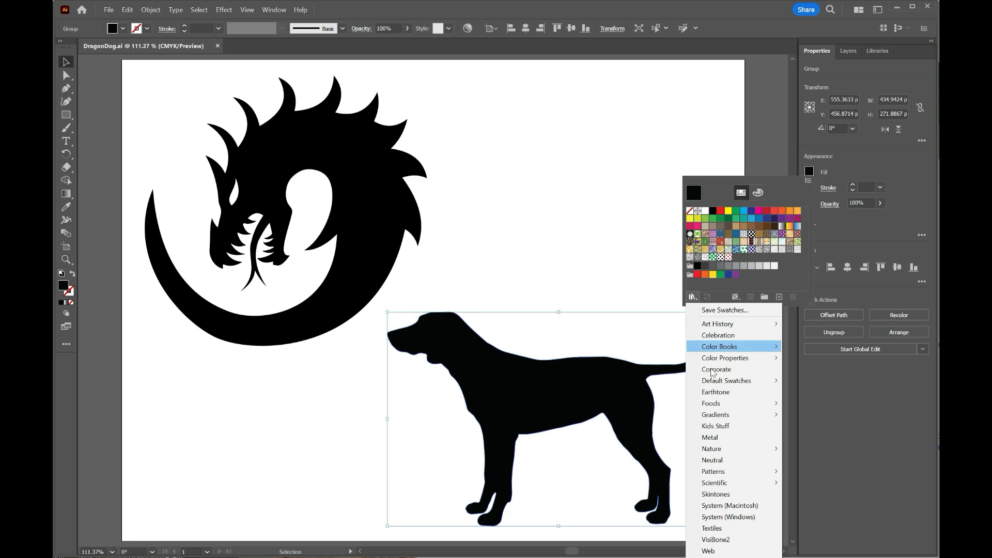
{"action": "mouse_move", "coordinate": [728, 472]}
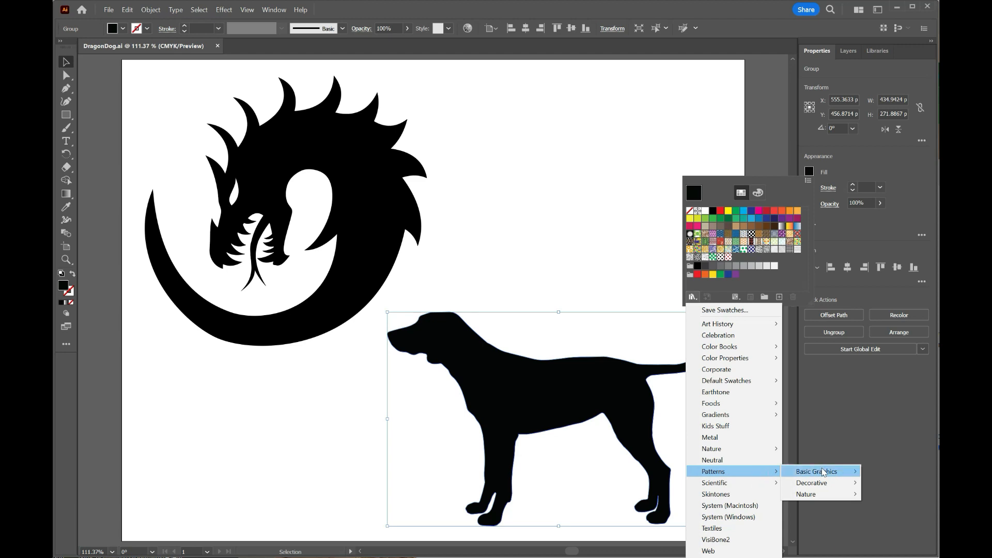
{"action": "mouse_move", "coordinate": [824, 473]}
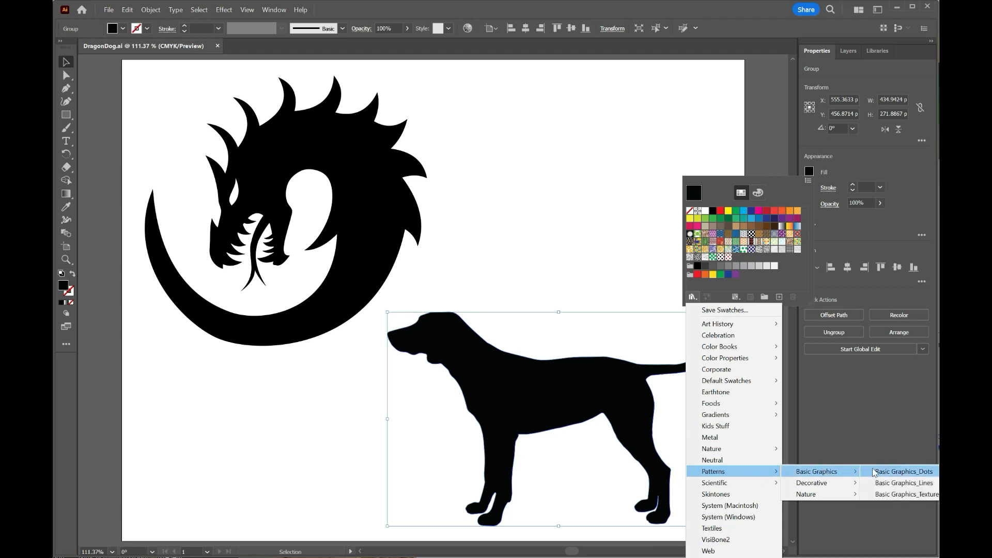
{"action": "left_click", "coordinate": [904, 471]}
{"action": "left_click", "coordinate": [904, 471]}
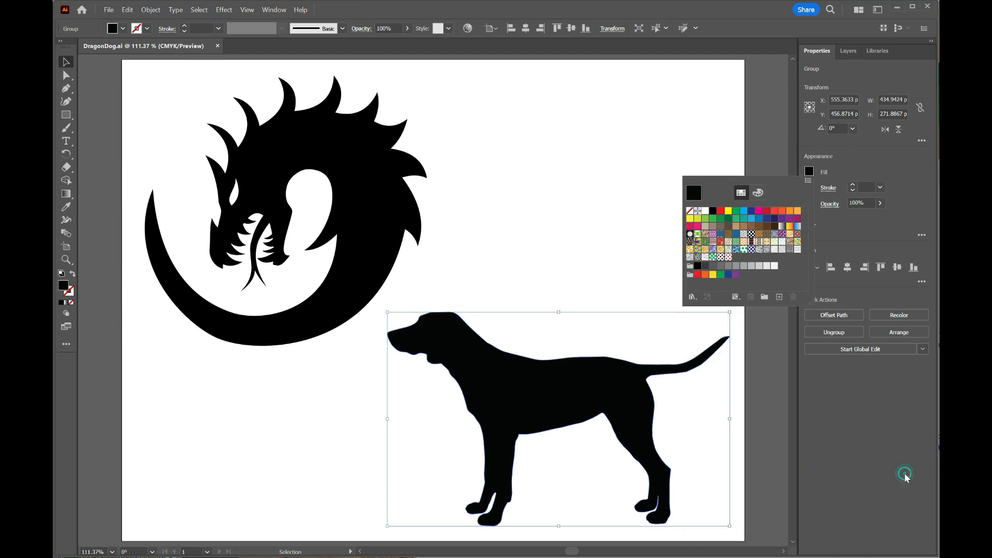
{"action": "left_click_drag", "start_coordinate": [861, 101], "coordinate": [641, 112]}
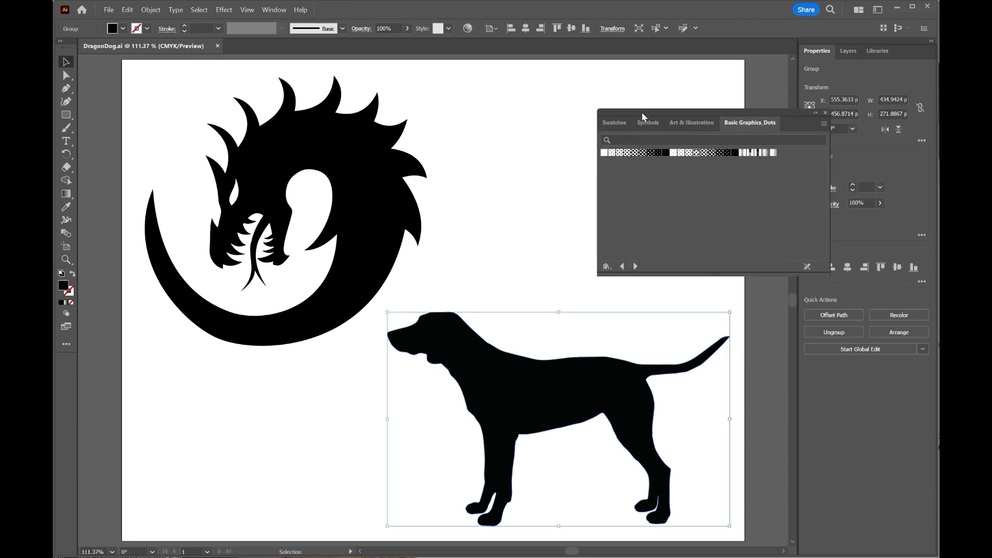
- Try several dot patterns as the dog's fill and settle on the small, evenly spaced black dots
{"action": "left_click", "coordinate": [604, 153]}
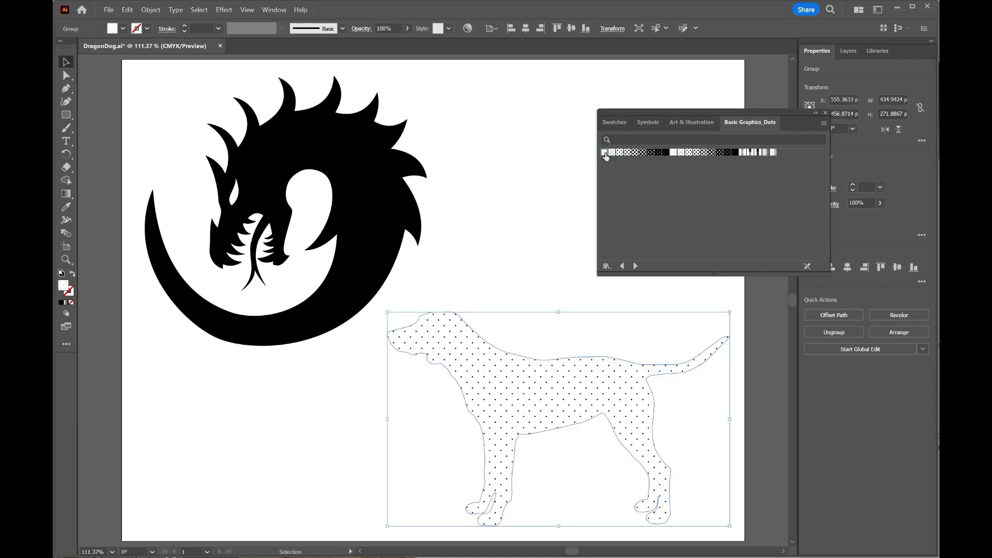
{"action": "left_click", "coordinate": [619, 153]}
{"action": "left_click", "coordinate": [627, 153]}
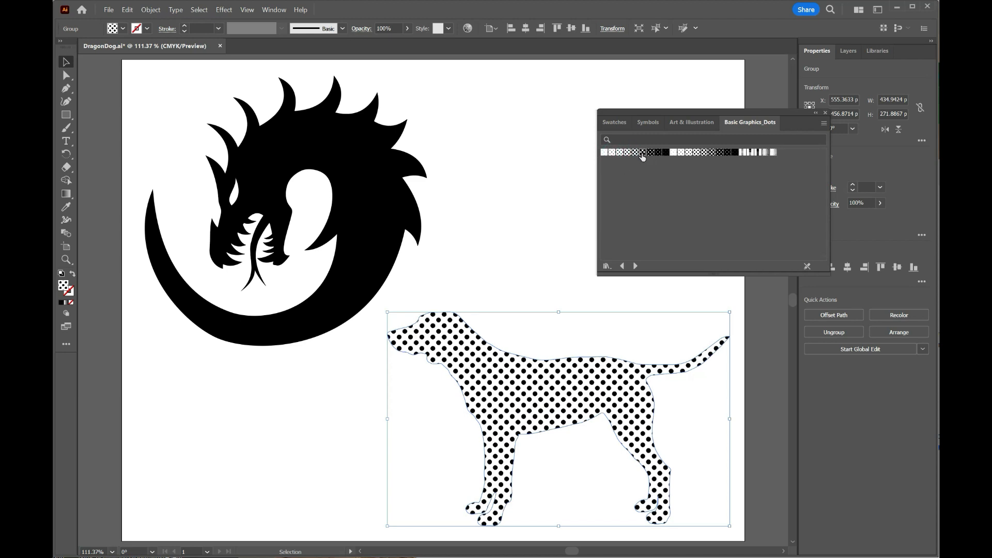
{"action": "left_click", "coordinate": [665, 153]}
{"action": "left_click", "coordinate": [670, 153]}
{"action": "left_click", "coordinate": [685, 152]}
{"action": "left_click", "coordinate": [697, 153]}
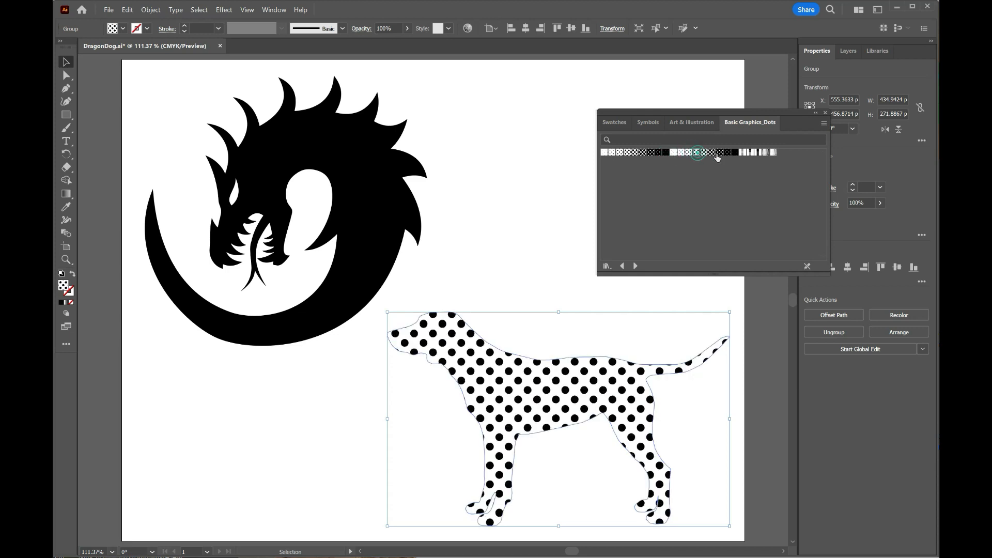
{"action": "left_click", "coordinate": [719, 152]}
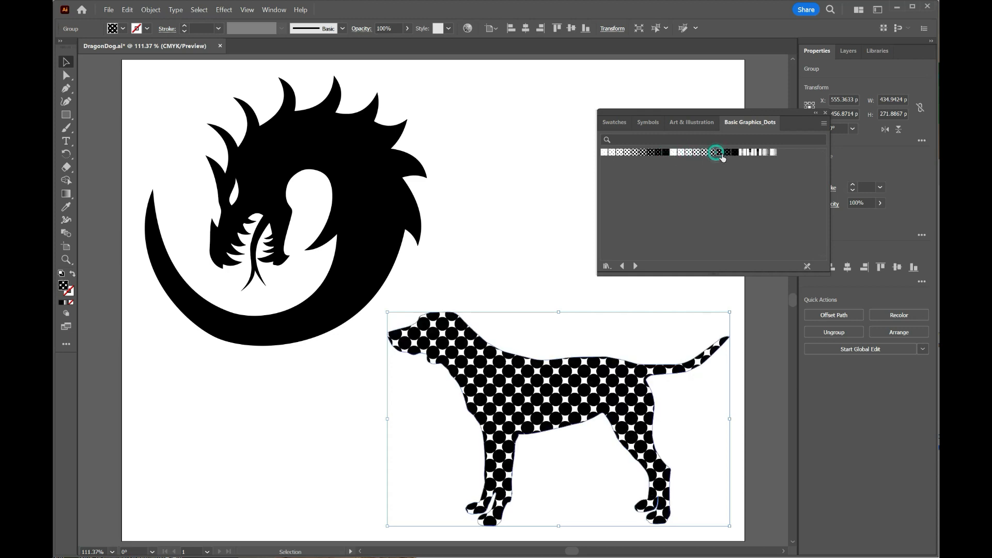
{"action": "left_click", "coordinate": [627, 152]}
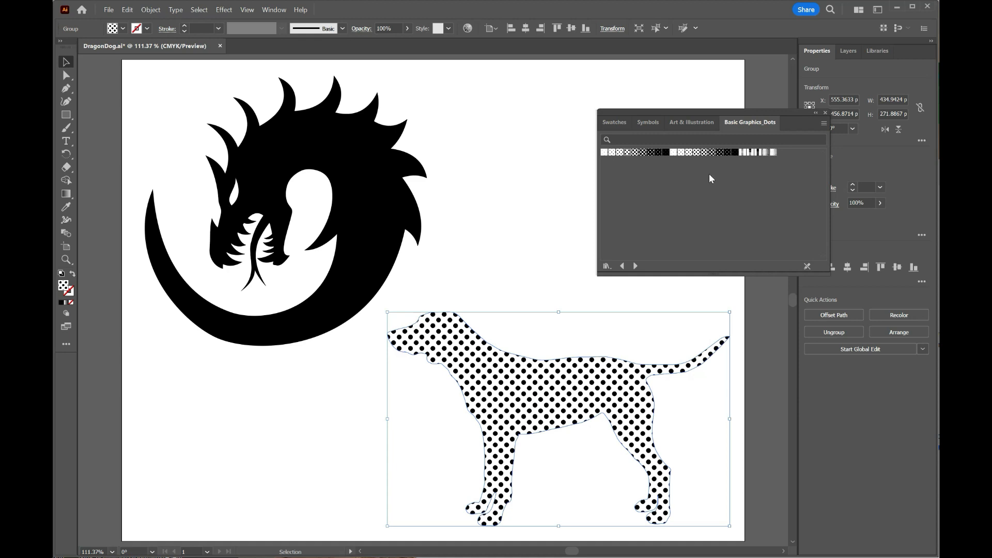
- Detach the document swatches, add a denser dot pattern from the Basic Graphics_Dots library to them, and close both collections
{"action": "left_click_drag", "start_coordinate": [658, 113], "coordinate": [582, 109]}
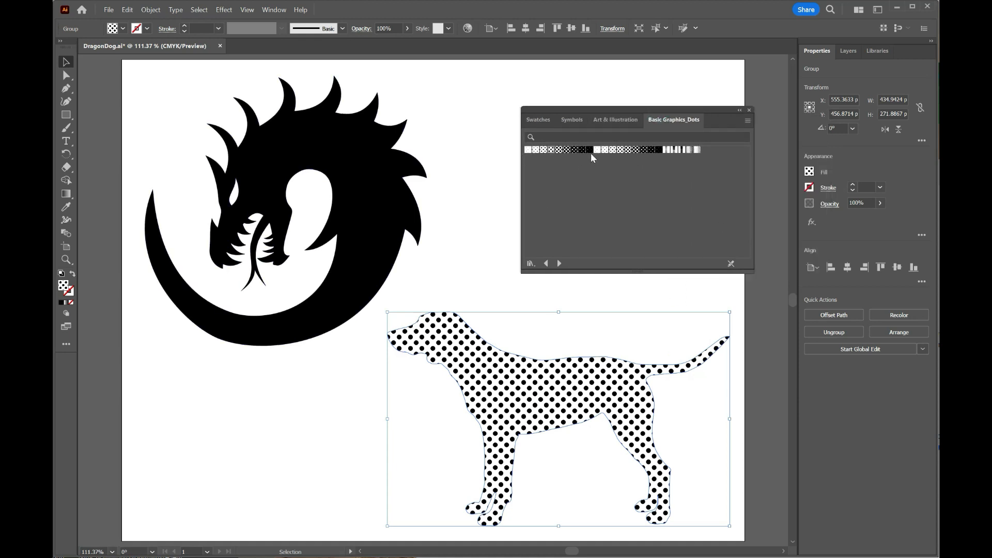
{"action": "left_click_drag", "start_coordinate": [545, 120], "coordinate": [602, 304]}
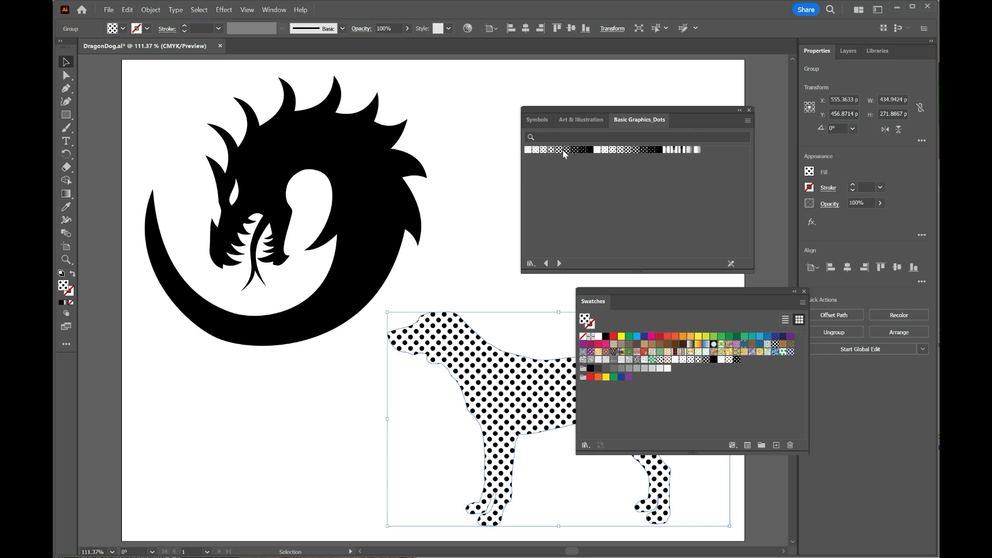
{"action": "left_click_drag", "start_coordinate": [575, 153], "coordinate": [644, 382]}
{"action": "left_click", "coordinate": [802, 292]}
{"action": "left_click", "coordinate": [748, 110]}
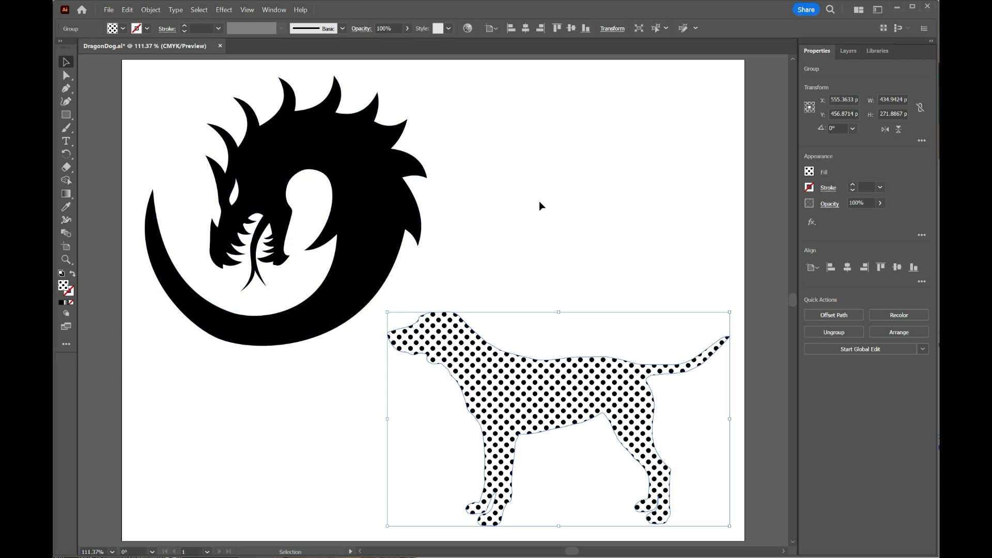
- Duplicate the dotted dog and place the copy above the original, beside the dragon
{"action": "left_click", "coordinate": [63, 60]}
{"action": "left_click_drag", "start_coordinate": [568, 392], "coordinate": [602, 186], "text": "alt"}
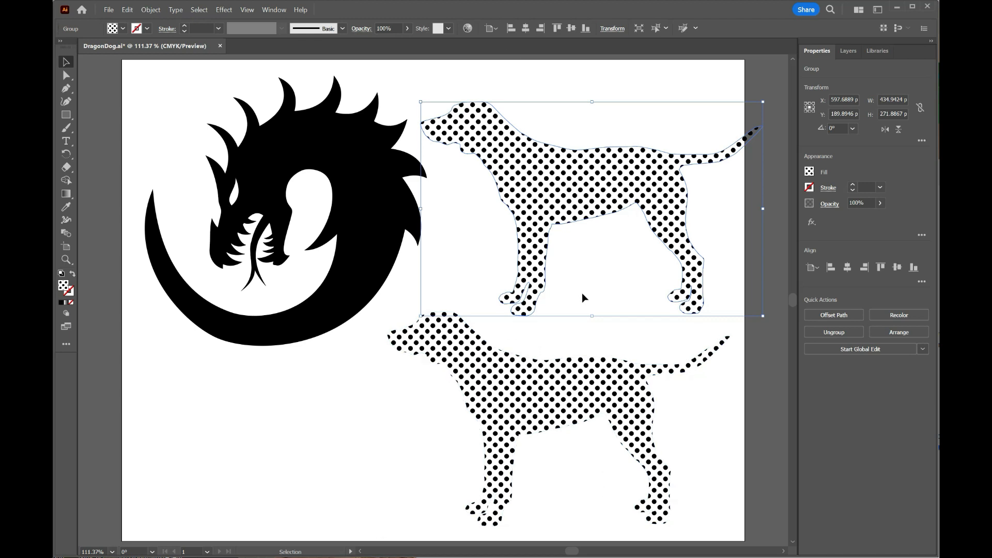
{"action": "left_click_drag", "start_coordinate": [619, 193], "coordinate": [593, 191]}
{"action": "left_click_drag", "start_coordinate": [527, 181], "coordinate": [558, 183]}
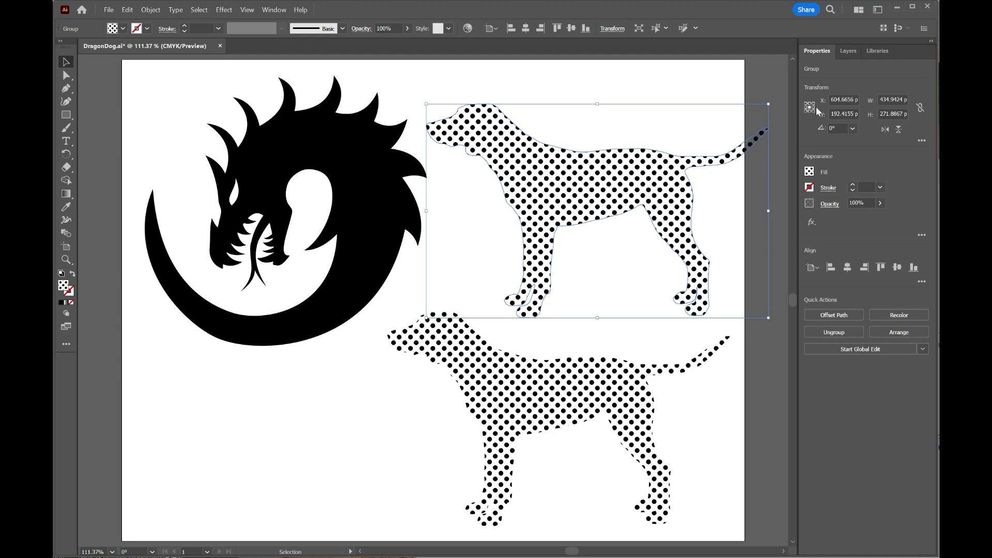
- Replace the upper dog's pattern with a tan fill in HSB: hue 40, saturation 57, brightness 89
{"action": "left_click", "coordinate": [809, 173]}
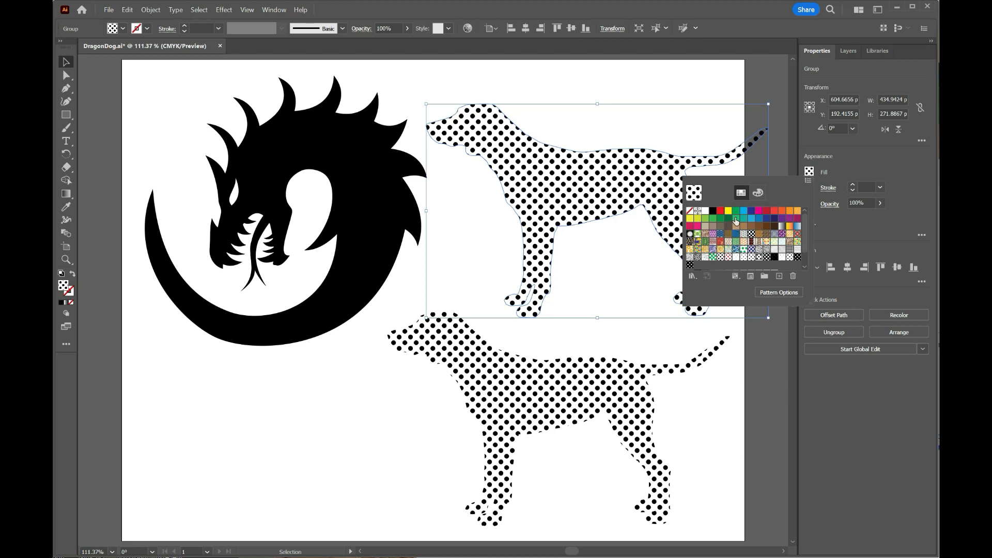
{"action": "left_click", "coordinate": [790, 211]}
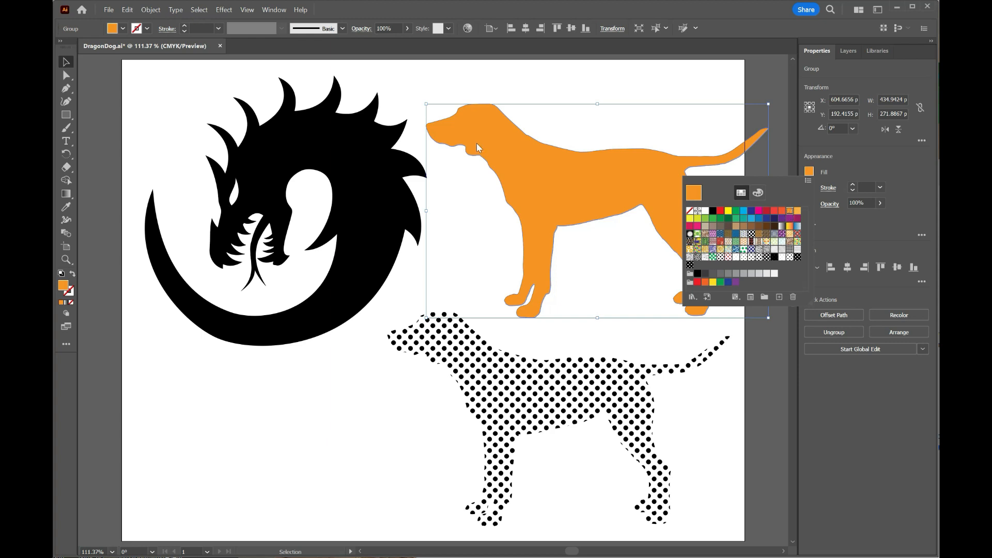
{"action": "left_click", "coordinate": [809, 171]}
{"action": "left_click", "coordinate": [809, 171]}
{"action": "left_click", "coordinate": [759, 192]}
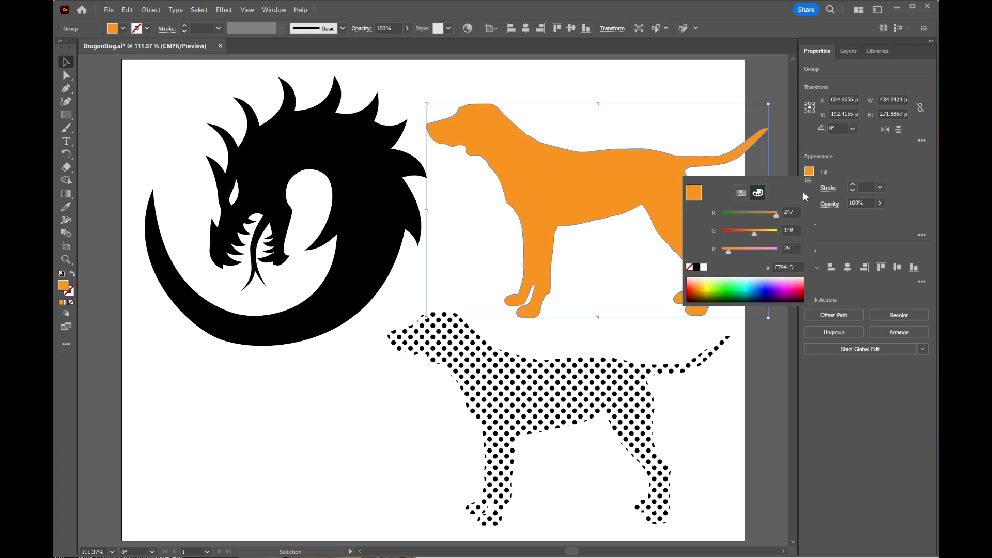
{"action": "left_click", "coordinate": [808, 181]}
{"action": "left_click", "coordinate": [855, 206]}
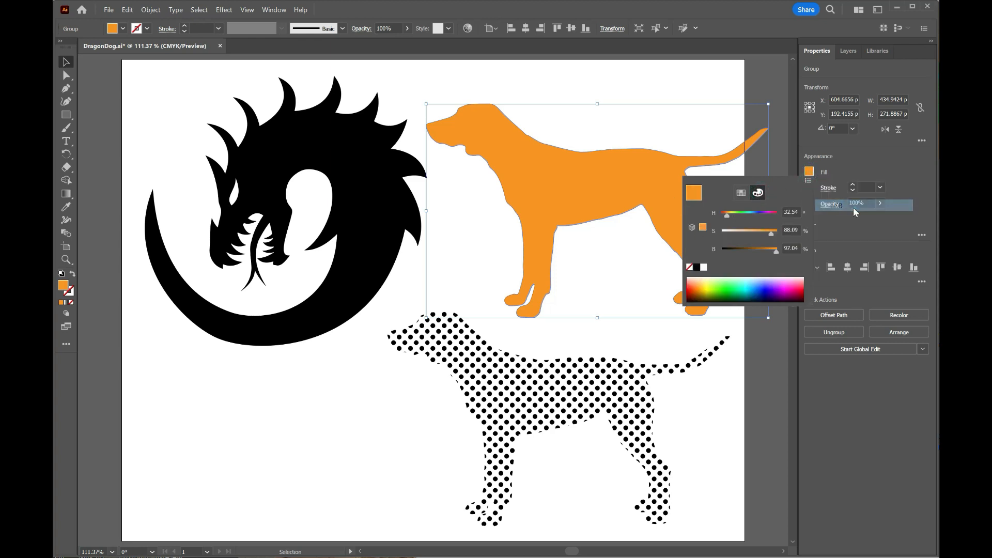
{"action": "left_click_drag", "start_coordinate": [770, 234], "coordinate": [727, 216]}
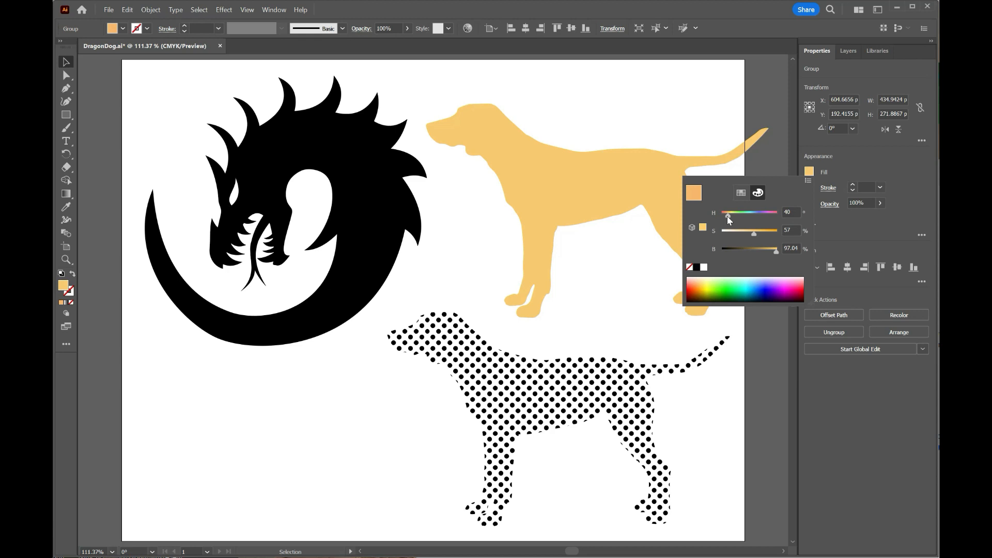
{"action": "left_click_drag", "start_coordinate": [776, 251], "coordinate": [770, 253]}
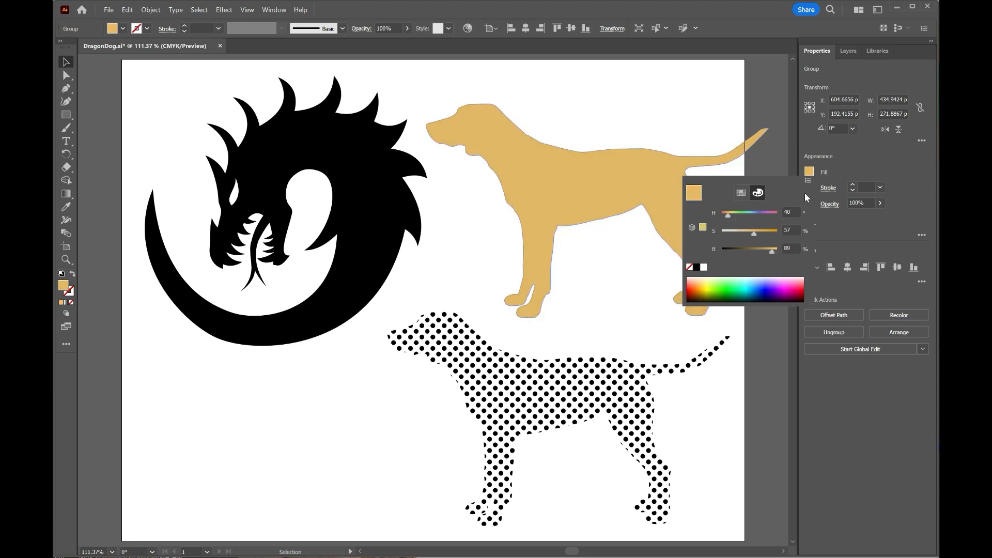
- Send the tan dog to the back and position it directly behind the dotted dog
{"action": "left_click", "coordinate": [576, 179]}
{"action": "left_click_drag", "start_coordinate": [596, 182], "coordinate": [584, 341]}
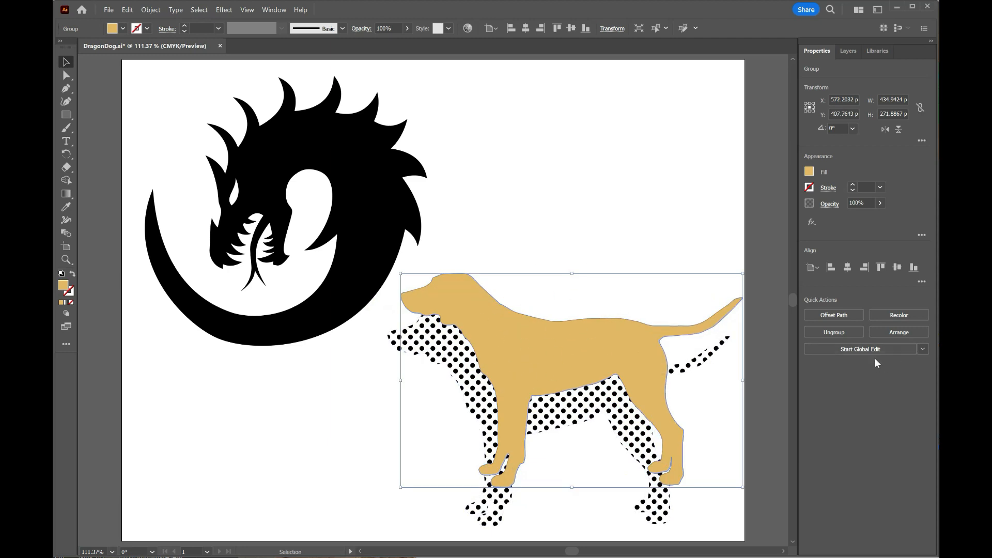
{"action": "left_click", "coordinate": [899, 332]}
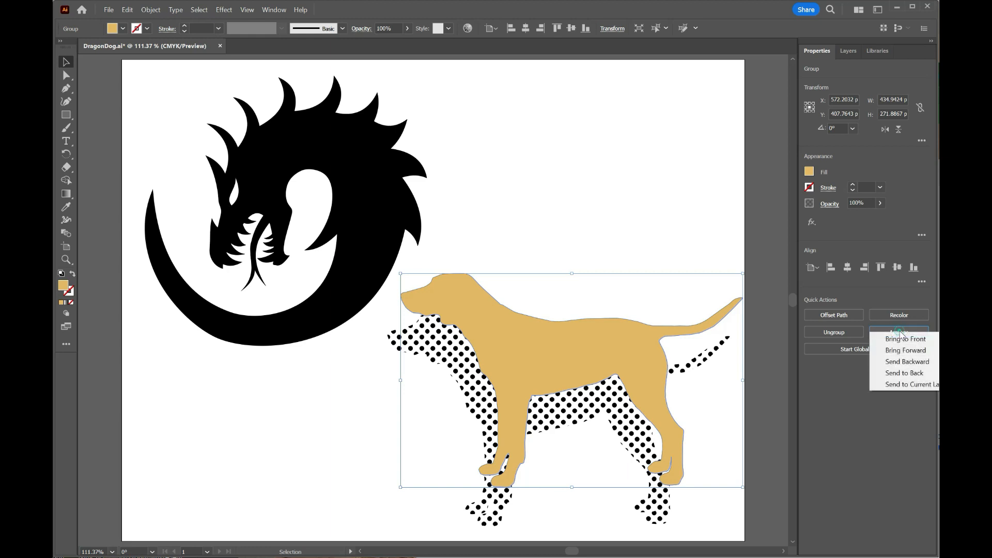
{"action": "left_click", "coordinate": [924, 373]}
{"action": "left_click_drag", "start_coordinate": [585, 327], "coordinate": [599, 372]}
{"action": "left_click_drag", "start_coordinate": [599, 372], "coordinate": [596, 372]}
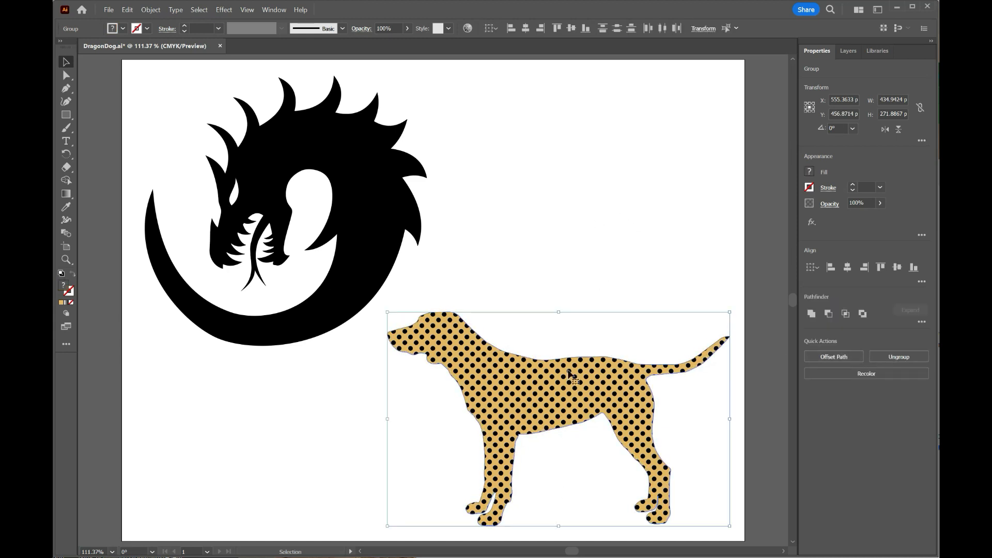
- Align the tan and dotted dogs to each other by their vertical and horizontal centers
{"action": "left_click", "coordinate": [155, 10]}
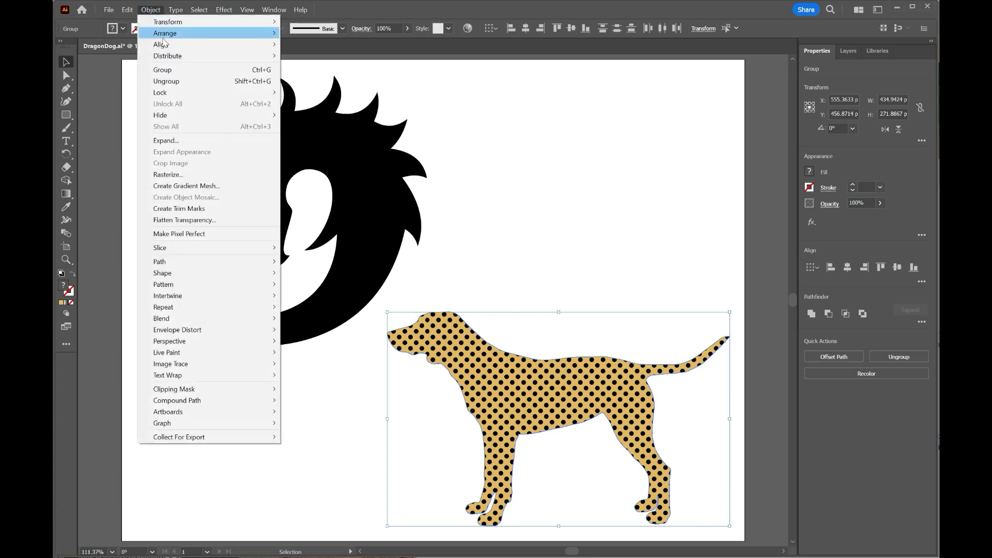
{"action": "mouse_move", "coordinate": [167, 45]}
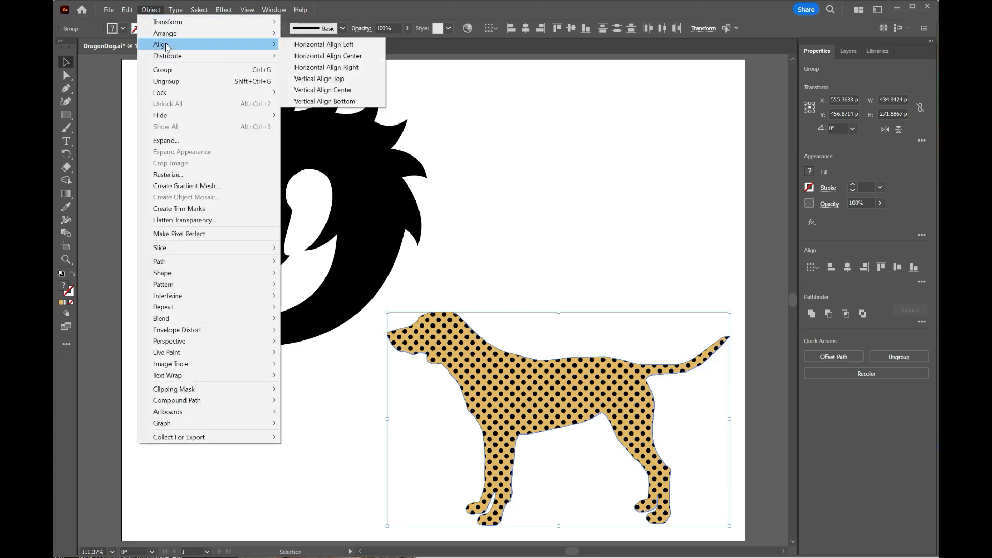
{"action": "left_click", "coordinate": [351, 89]}
{"action": "left_click", "coordinate": [150, 10]}
{"action": "mouse_move", "coordinate": [163, 45]}
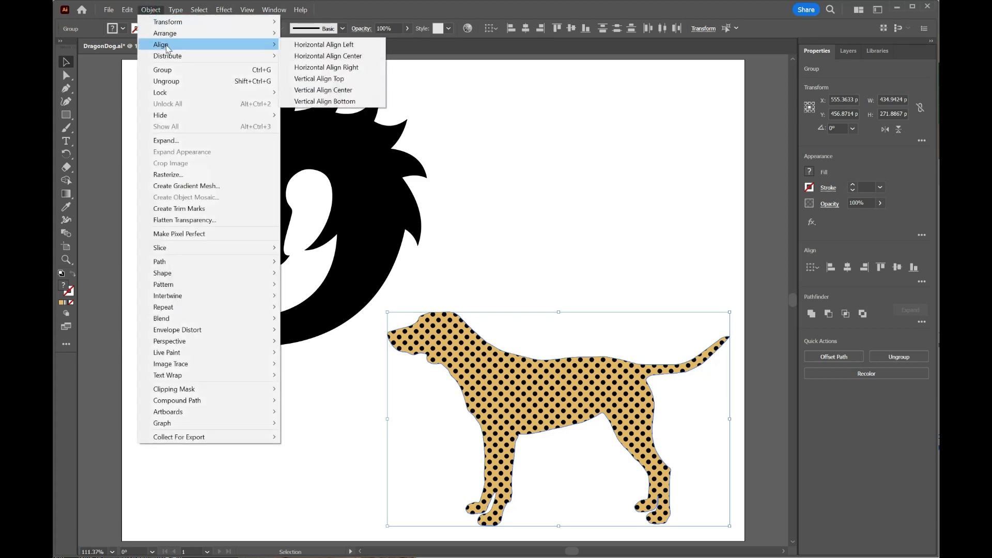
{"action": "left_click", "coordinate": [330, 56]}
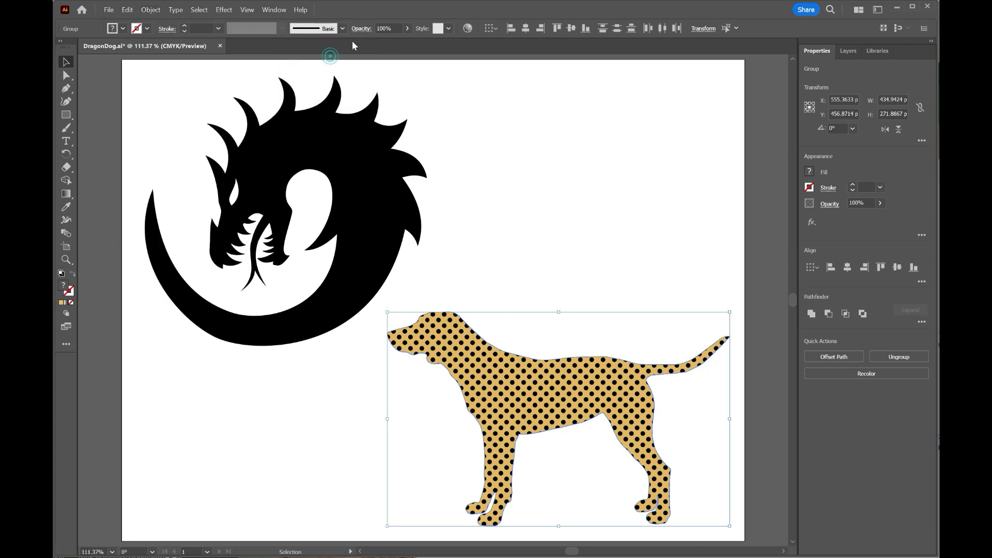
- Deselect everything, expand Layer 1 and target the tan dog's group at the bottom of the stack
{"action": "left_click", "coordinate": [665, 218]}
{"action": "left_click", "coordinate": [847, 50]}
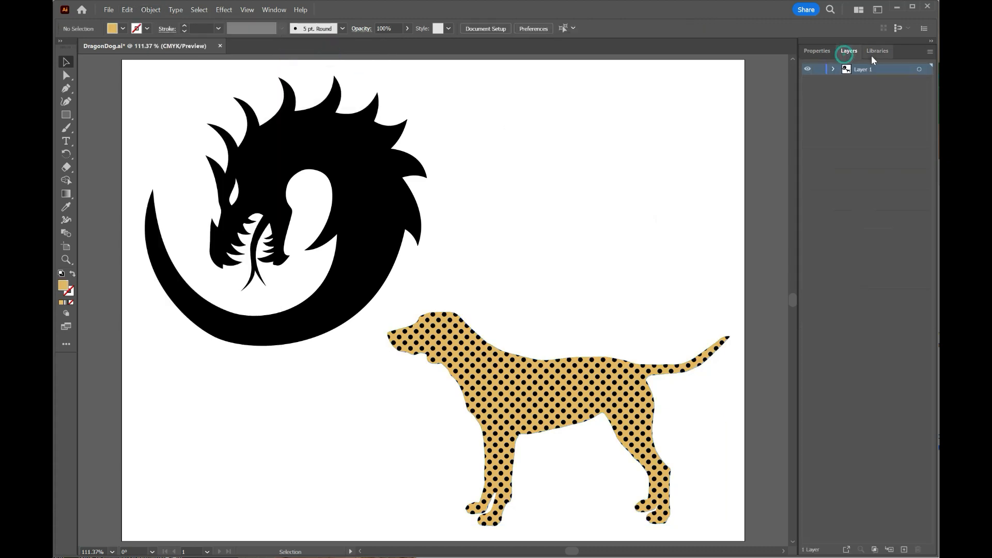
{"action": "left_click", "coordinate": [833, 69]}
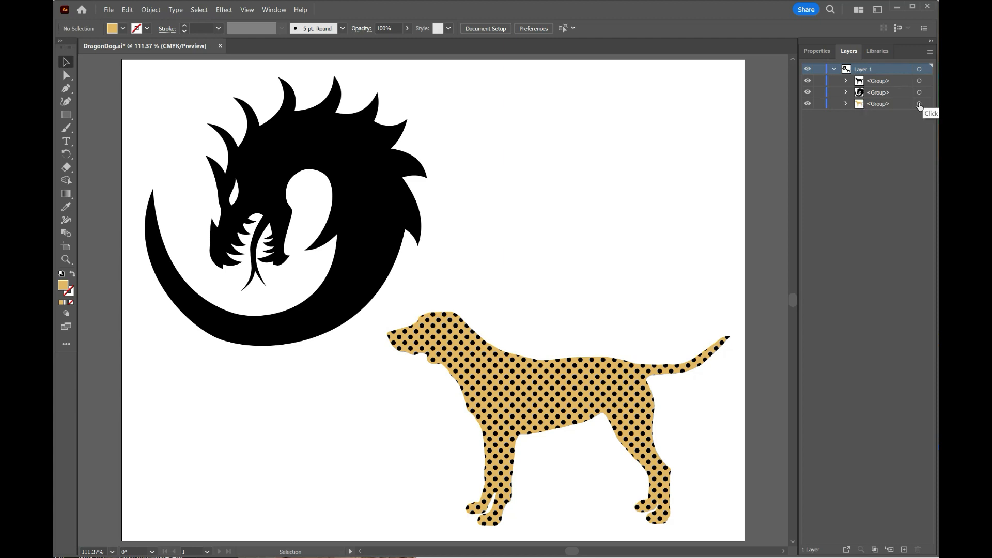
{"action": "left_click", "coordinate": [918, 104]}
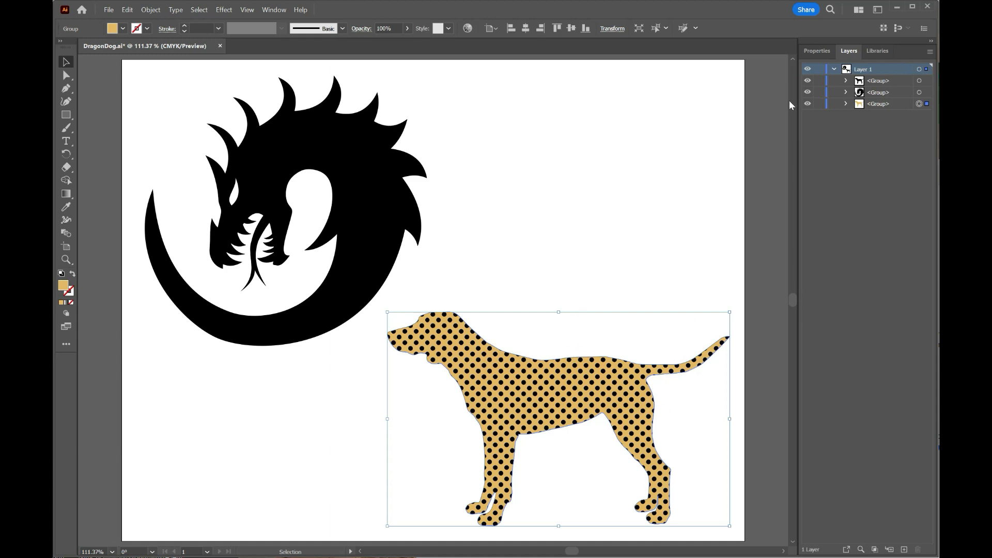
- Examine the tan dog's fill, stroke and opacity properties and return to the layer list
{"action": "left_click", "coordinate": [818, 50]}
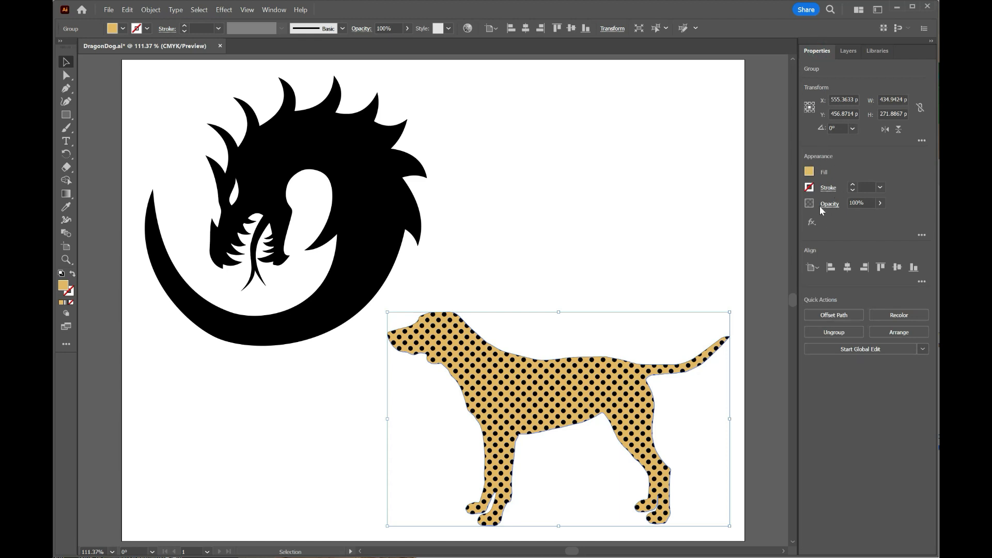
{"action": "mouse_move", "coordinate": [877, 218]}
{"action": "left_mouse_down"}
{"action": "mouse_move", "coordinate": [840, 218]}
{"action": "mouse_move", "coordinate": [886, 216]}
{"action": "mouse_move", "coordinate": [833, 218]}
{"action": "mouse_move", "coordinate": [900, 217]}
{"action": "mouse_move", "coordinate": [815, 214]}
{"action": "mouse_move", "coordinate": [893, 215]}
{"action": "left_mouse_up"}
{"action": "left_click", "coordinate": [847, 51]}
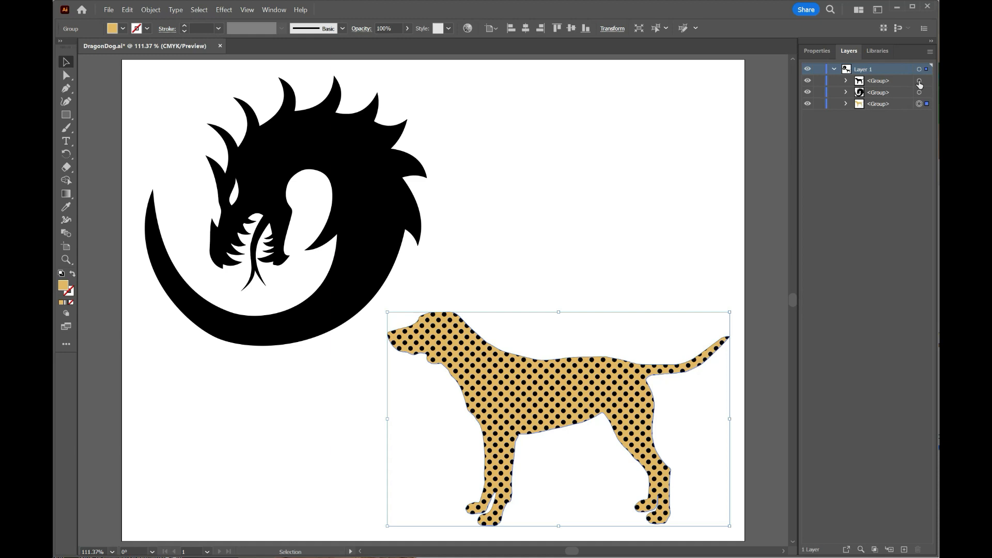
- Target the dotted dog's group at the top of the layer stack and show its properties
{"action": "left_click", "coordinate": [919, 81]}
{"action": "left_click", "coordinate": [902, 162]}
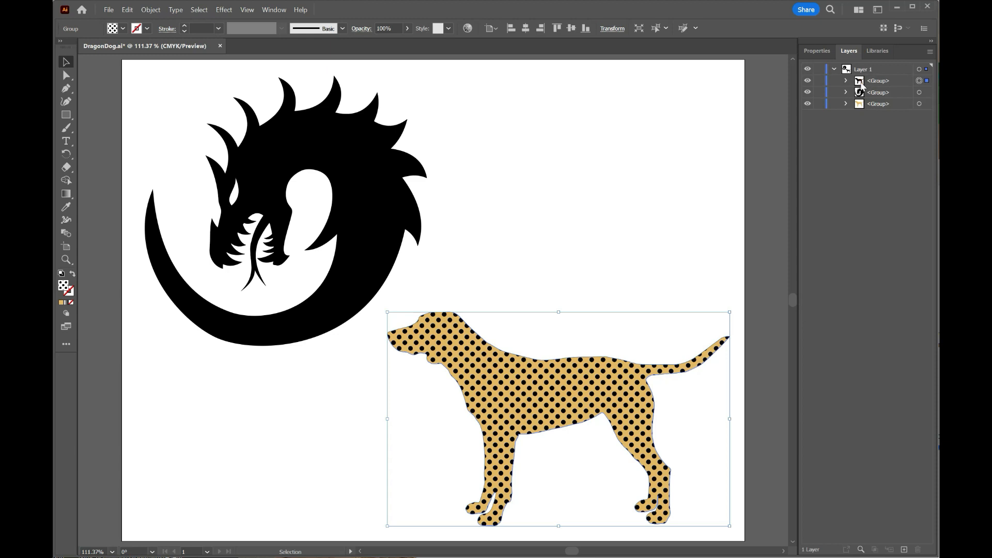
{"action": "left_click", "coordinate": [822, 51]}
- Try opacities of 10% and 15% on the dotted dog, and return it to 100%
{"action": "left_click", "coordinate": [879, 203]}
{"action": "left_click_drag", "start_coordinate": [872, 216], "coordinate": [841, 220]}
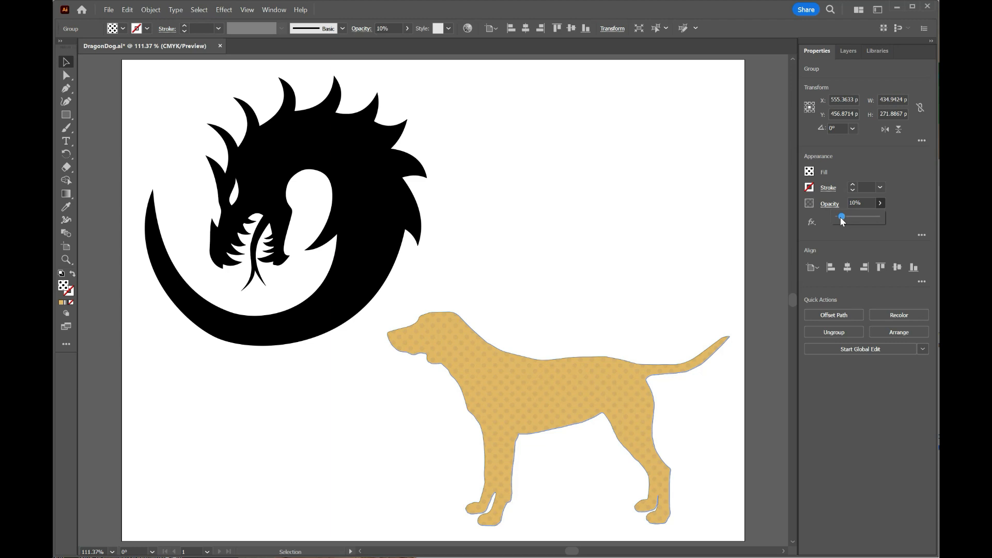
{"action": "left_click_drag", "start_coordinate": [839, 217], "coordinate": [844, 220]}
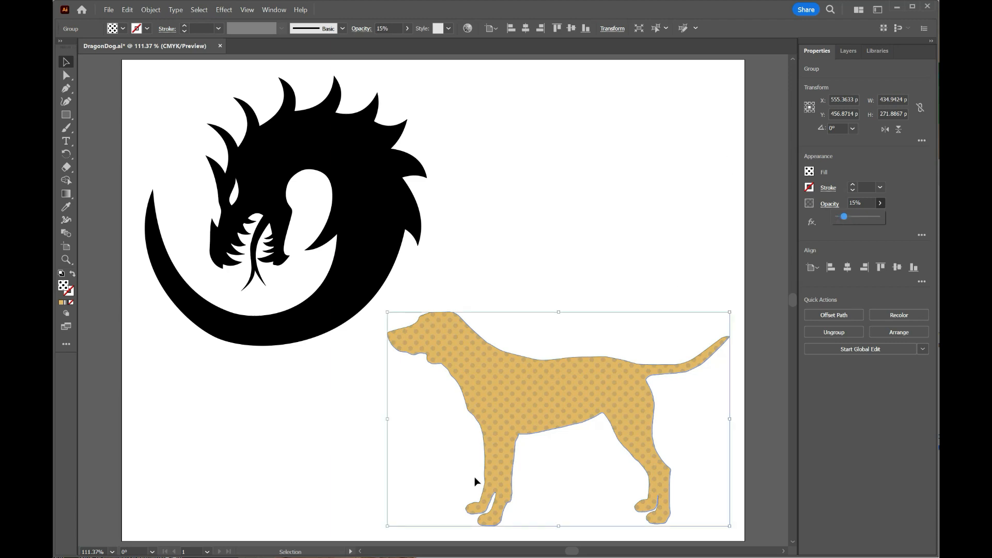
{"action": "left_click_drag", "start_coordinate": [853, 219], "coordinate": [884, 212]}
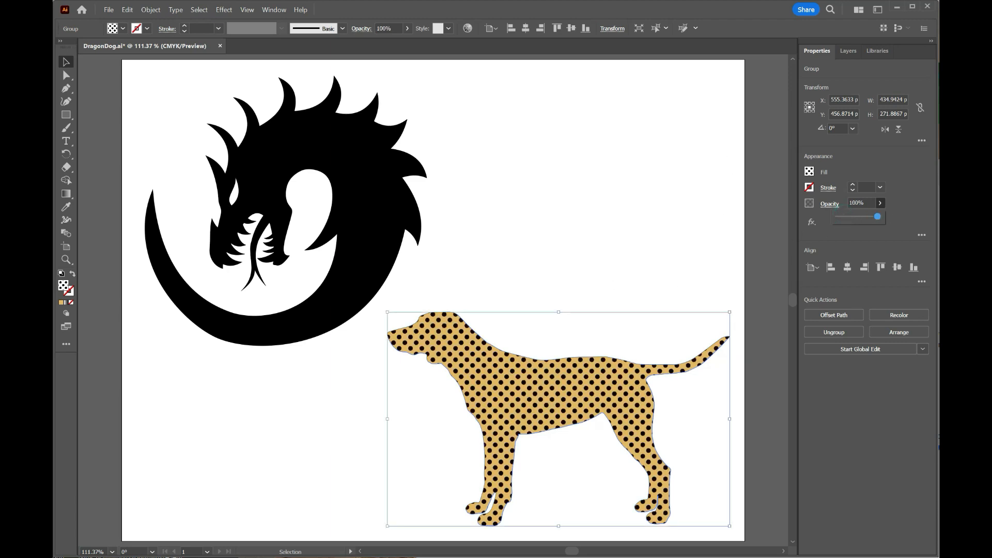
- Try the Darken blending mode on the dotted dog and switch it back to Normal
{"action": "left_click", "coordinate": [829, 205]}
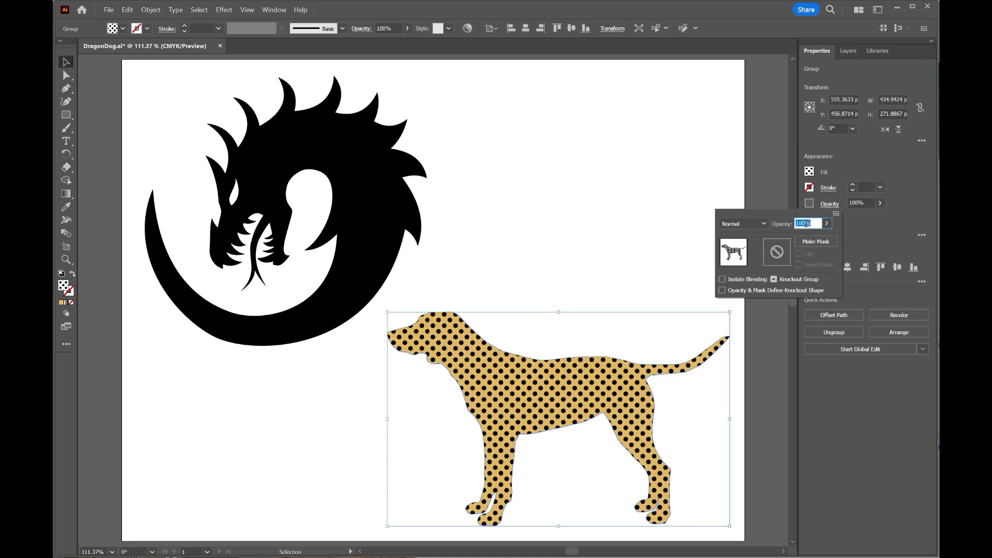
{"action": "left_click", "coordinate": [764, 224]}
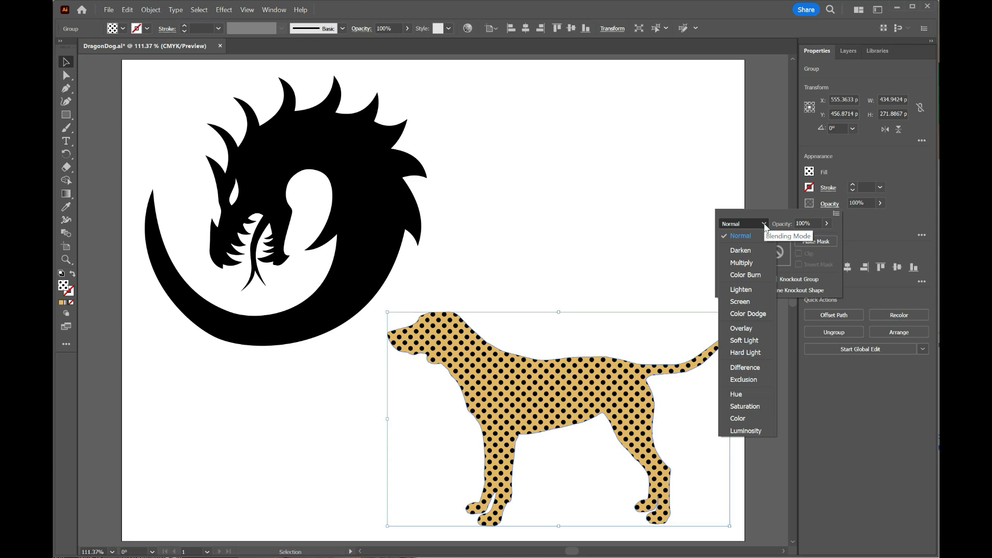
{"action": "left_click", "coordinate": [749, 250]}
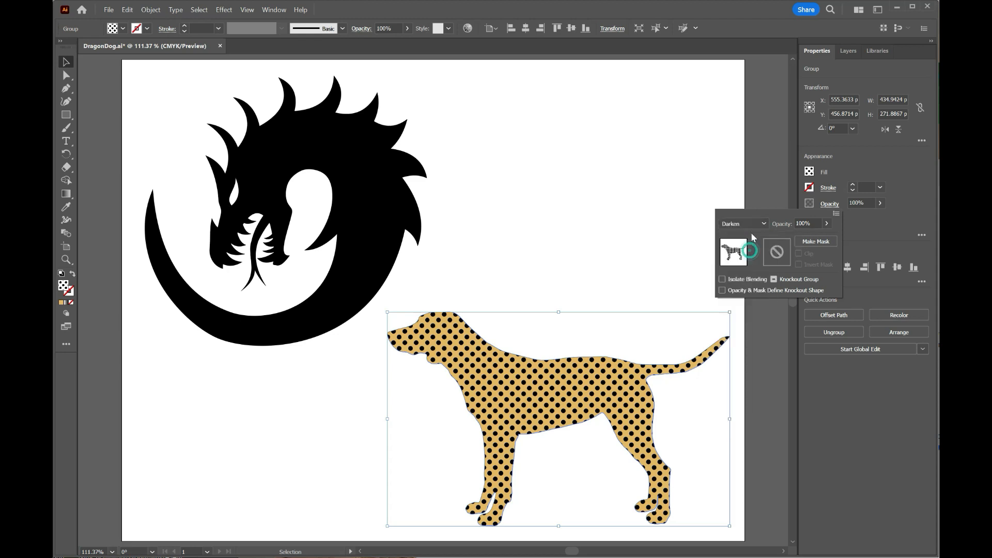
{"action": "left_click", "coordinate": [755, 222]}
{"action": "left_click", "coordinate": [752, 236]}
- Try the Overlay, Soft Light, Hard Light and Difference blending modes on the dotted dog
{"action": "left_click", "coordinate": [762, 224]}
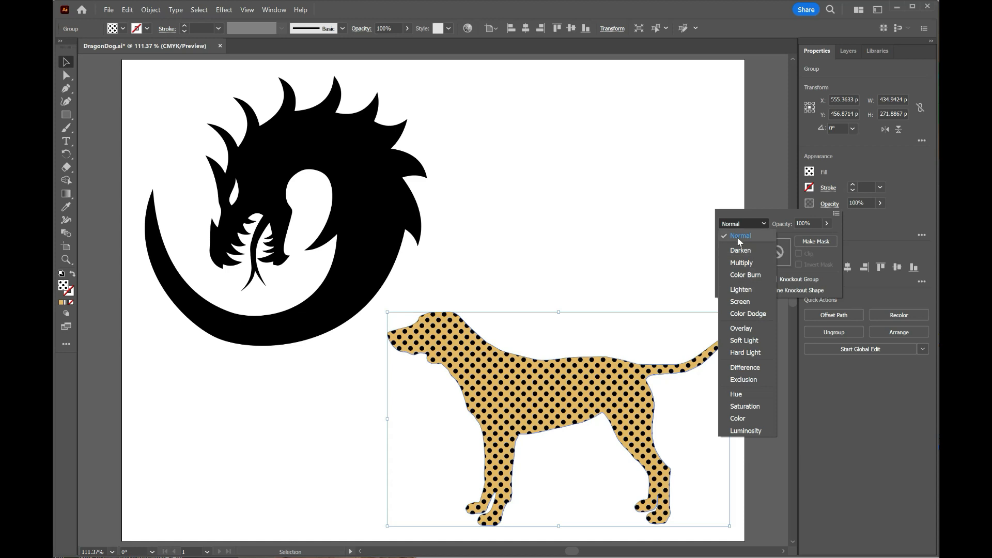
{"action": "left_click", "coordinate": [747, 331]}
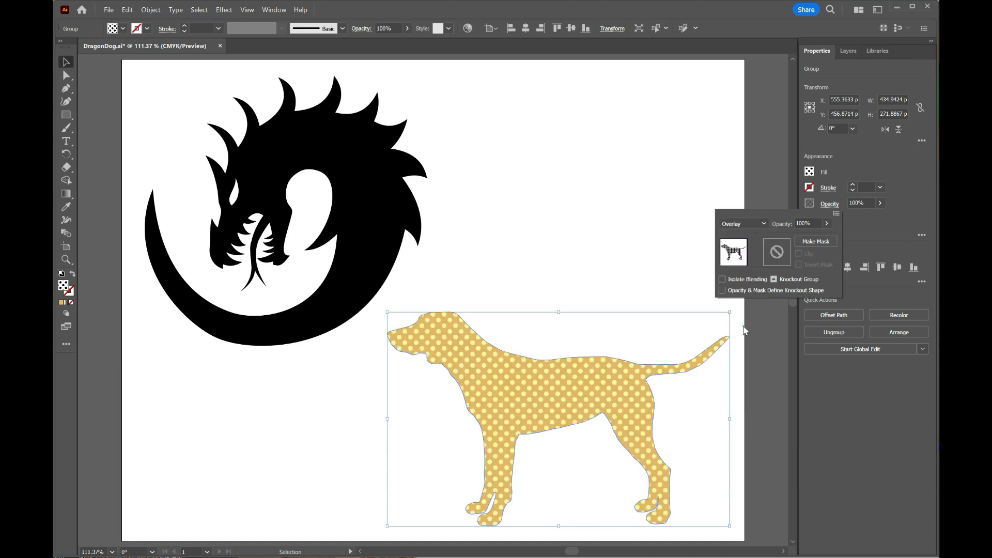
{"action": "left_click", "coordinate": [752, 223]}
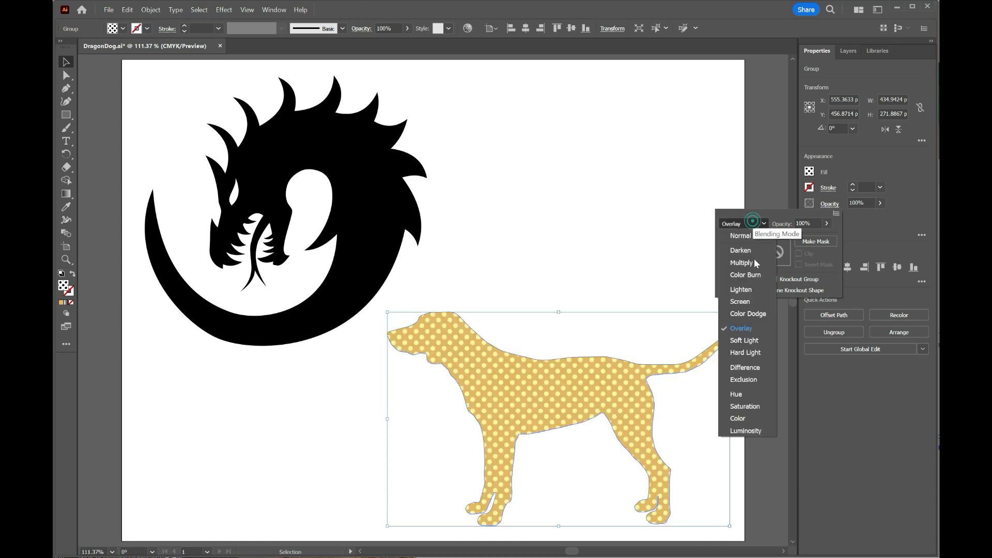
{"action": "left_click", "coordinate": [749, 339]}
{"action": "left_click", "coordinate": [743, 224]}
{"action": "left_click", "coordinate": [750, 349]}
{"action": "left_click", "coordinate": [738, 225]}
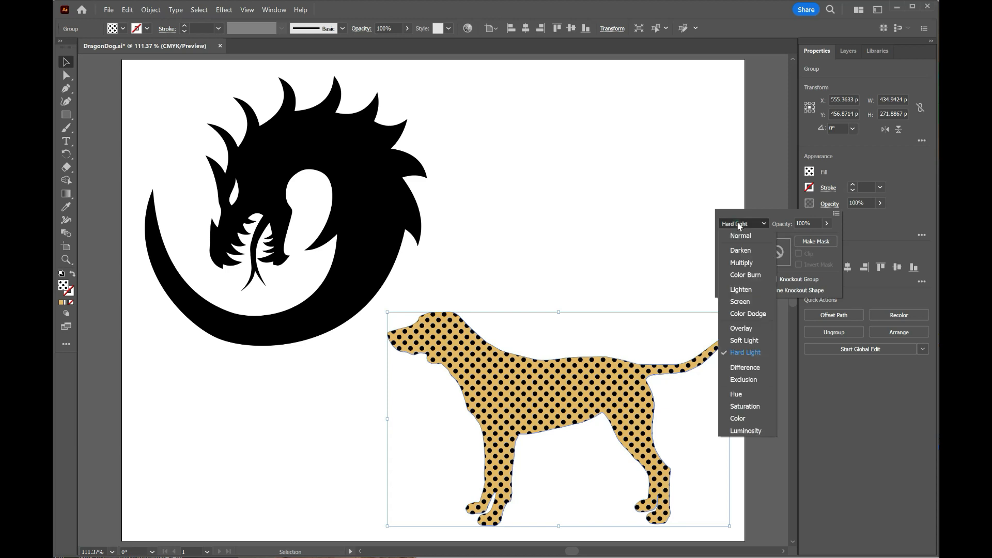
{"action": "left_click", "coordinate": [749, 370]}
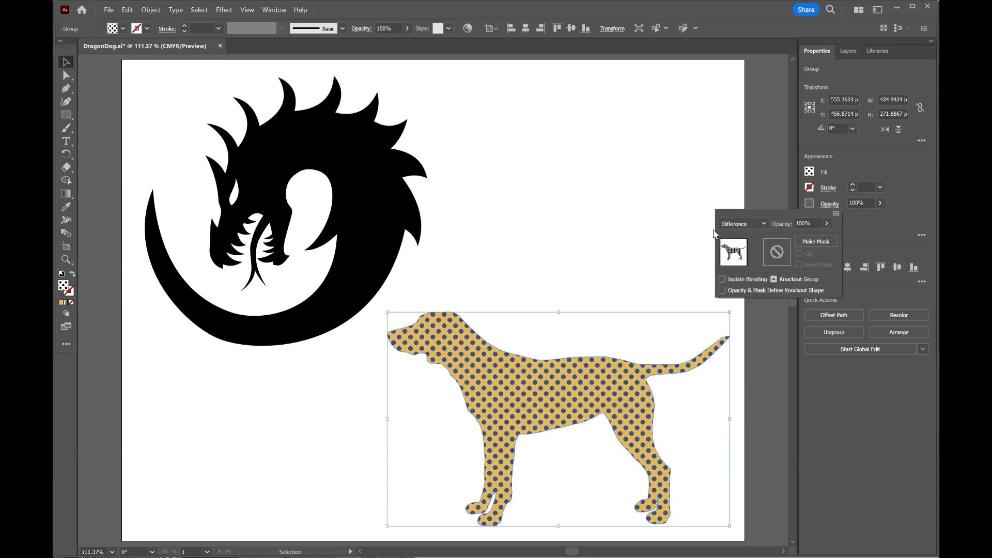
- Set the dotted dog's blending mode to Soft Light and lower its opacity so the dots look subtler
{"action": "left_click", "coordinate": [741, 226]}
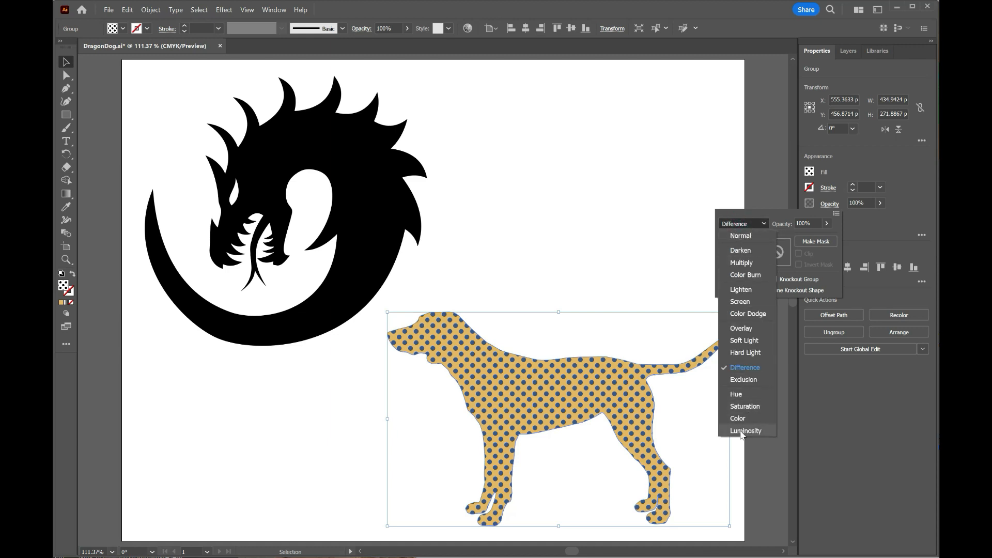
{"action": "left_click", "coordinate": [753, 341]}
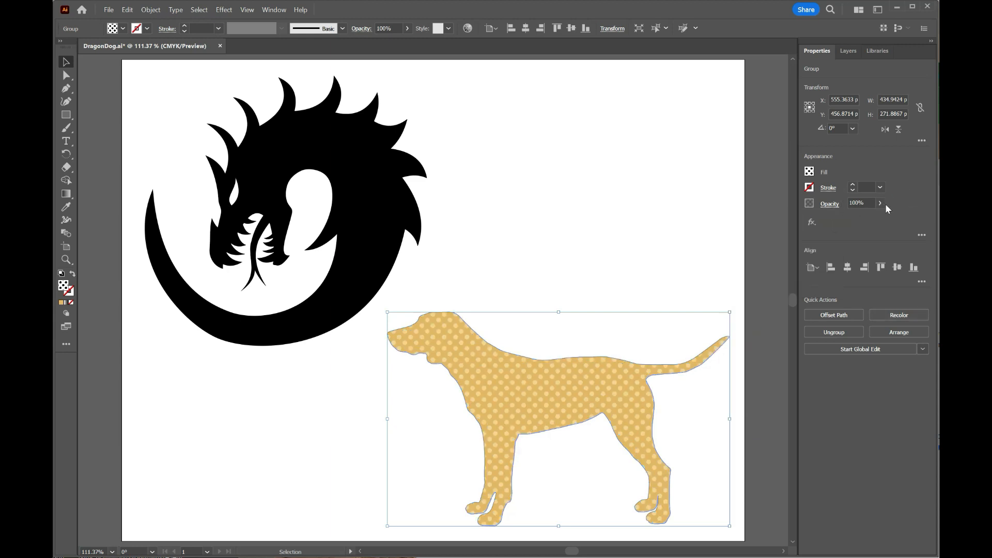
{"action": "left_click_drag", "start_coordinate": [878, 218], "coordinate": [854, 220]}
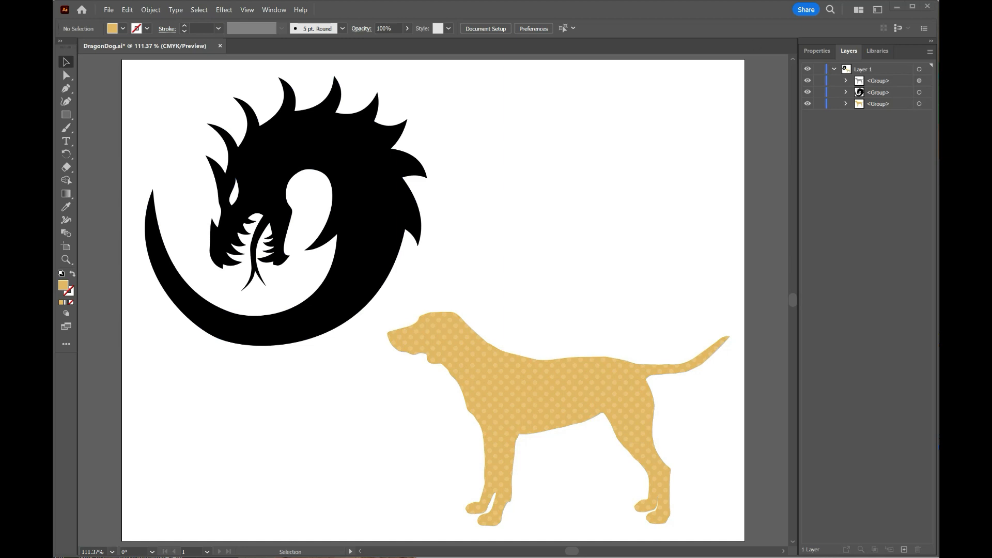
- Target the tan dog's group at the bottom of the stack and apply a radial gradient to its fill
{"action": "left_click", "coordinate": [920, 103]}
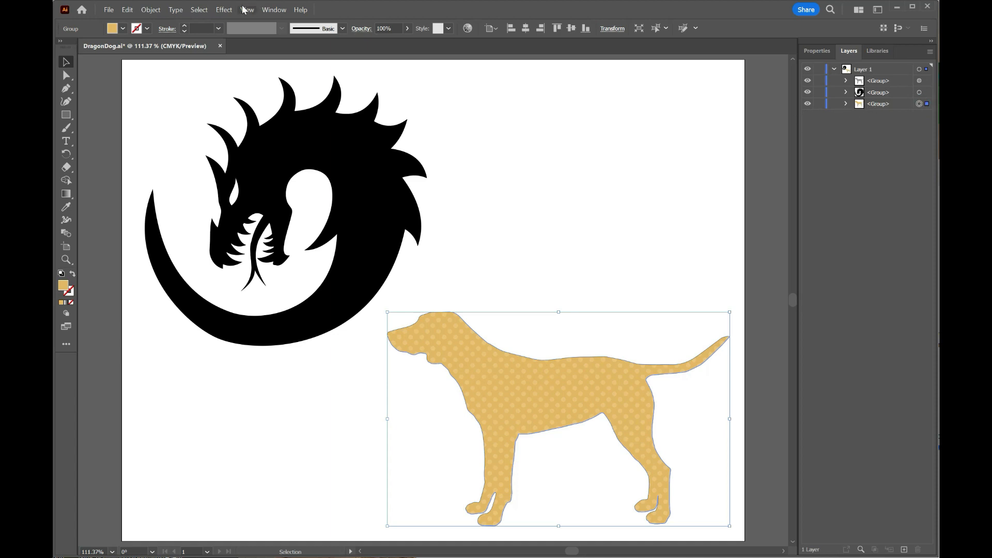
{"action": "left_click", "coordinate": [269, 7]}
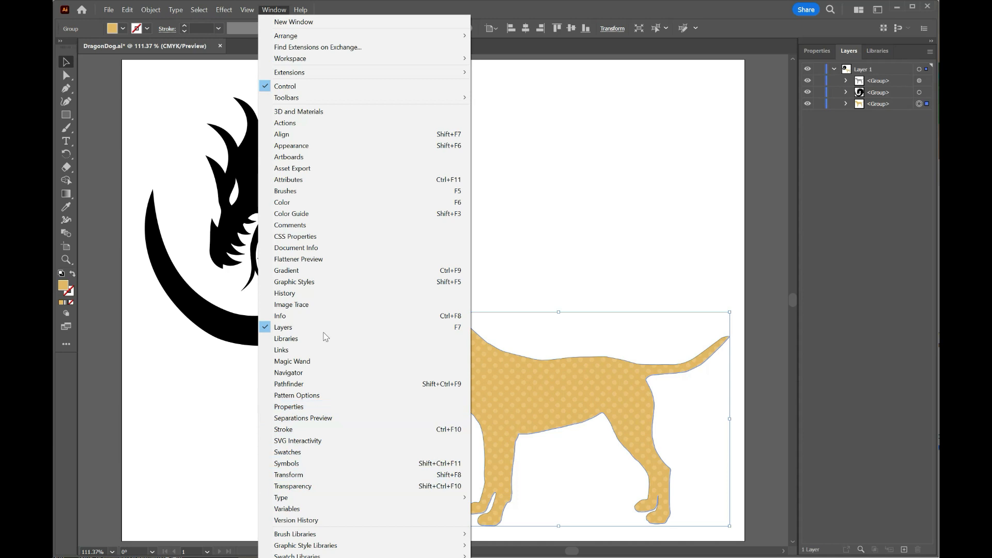
{"action": "left_click", "coordinate": [317, 270]}
{"action": "left_click_drag", "start_coordinate": [865, 375], "coordinate": [840, 362]}
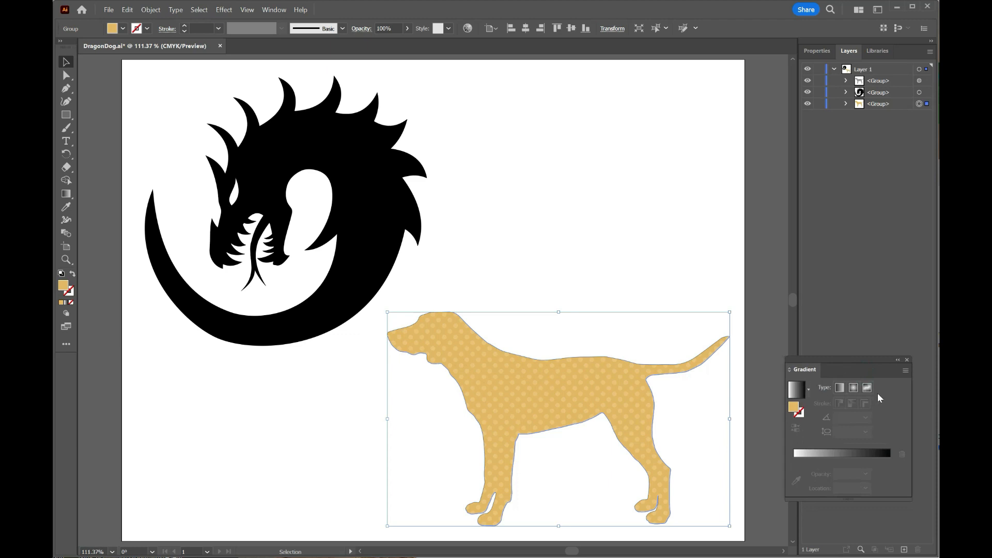
{"action": "left_click_drag", "start_coordinate": [792, 410], "coordinate": [796, 396]}
{"action": "left_click", "coordinate": [852, 388]}
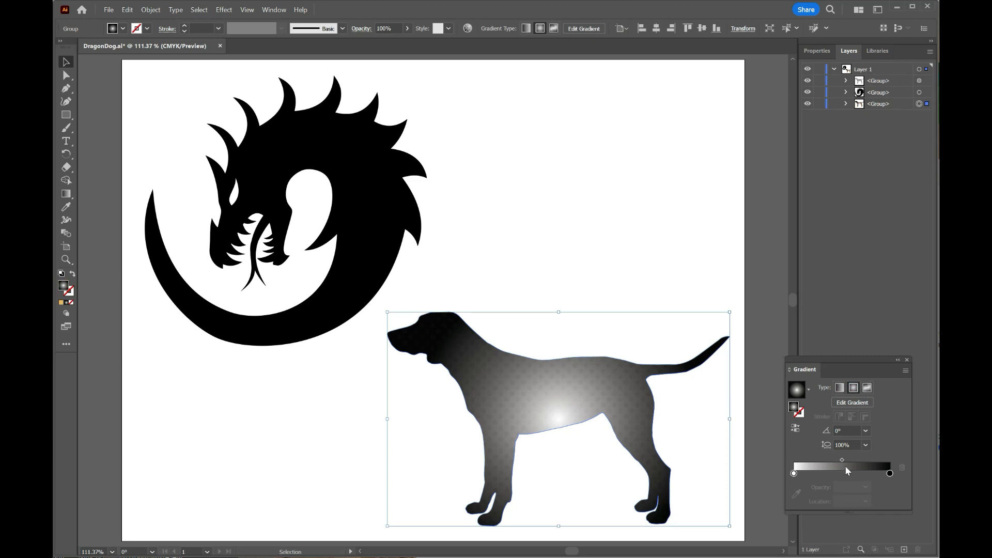
- Change the gradient's black outer color stop to the orange swatch C=0 M=35 Y=85 K=0
{"action": "left_click", "coordinate": [890, 473]}
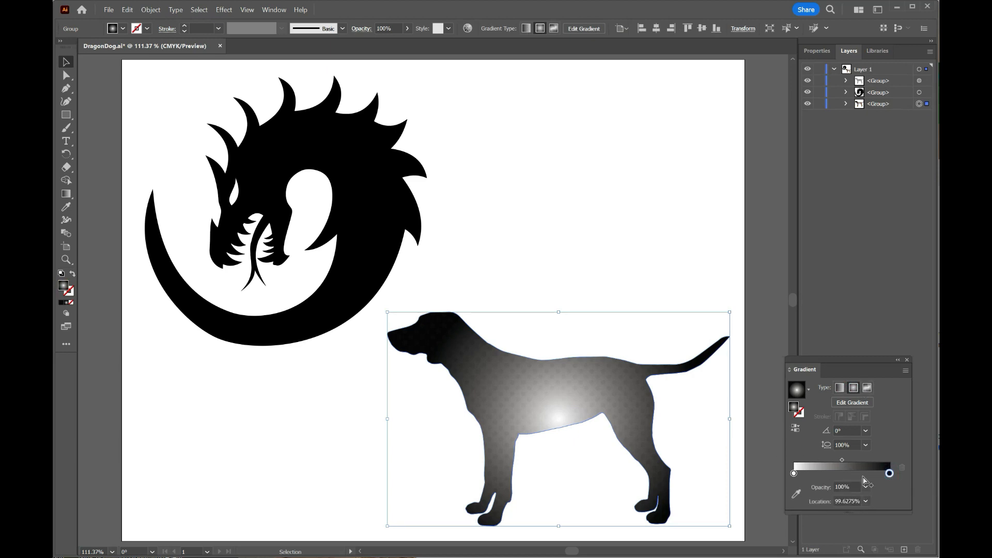
{"action": "double_click", "coordinate": [889, 473]}
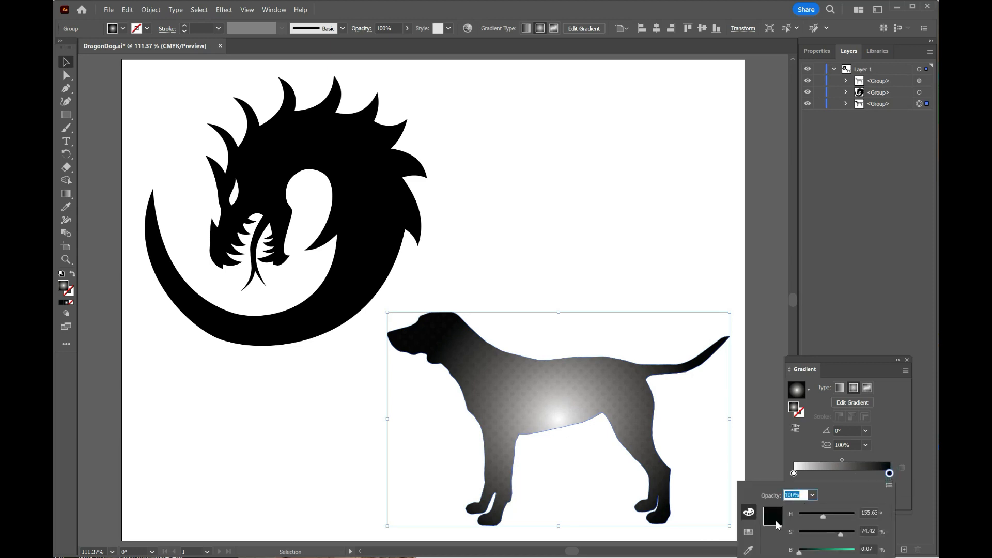
{"action": "left_click", "coordinate": [749, 531]}
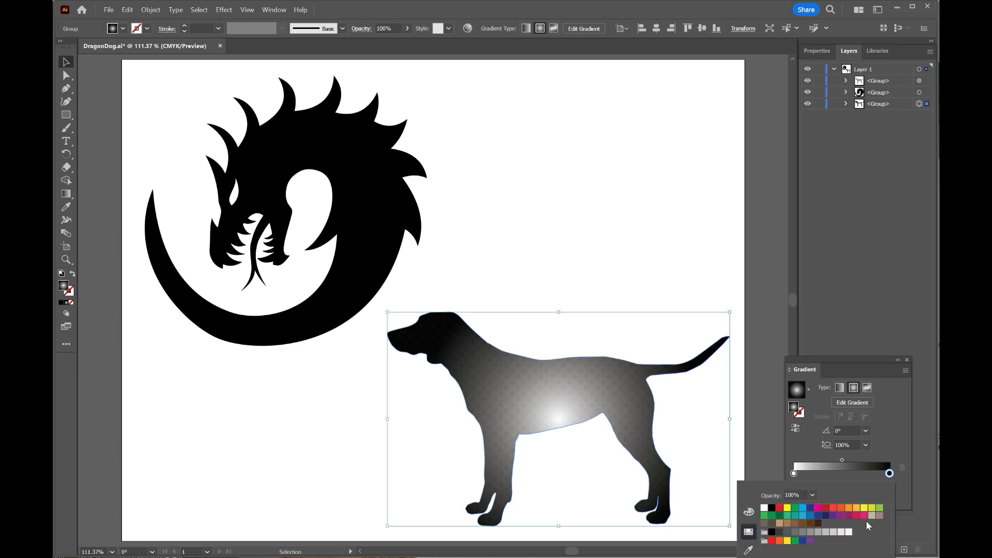
{"action": "left_click", "coordinate": [855, 509]}
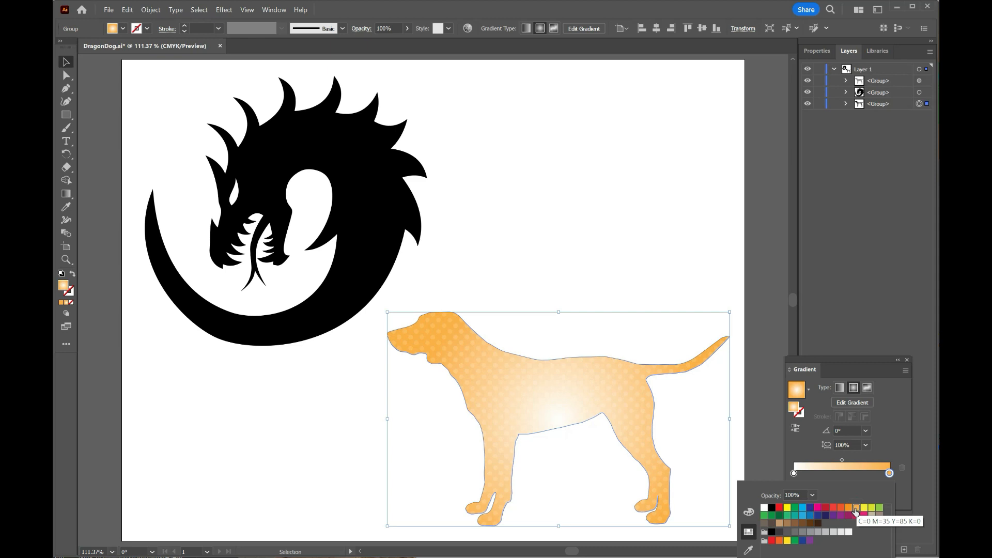
{"action": "left_click", "coordinate": [848, 508]}
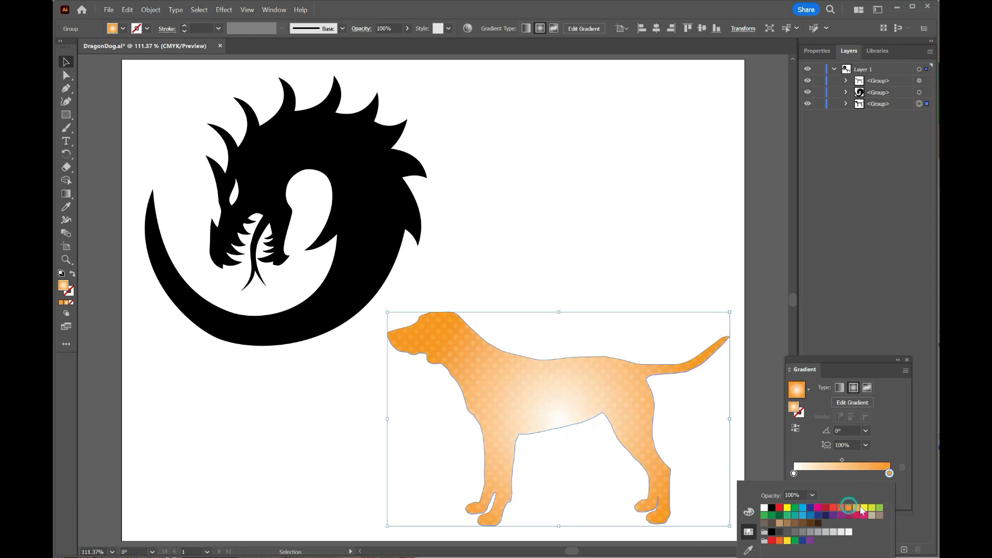
{"action": "left_click", "coordinate": [856, 510]}
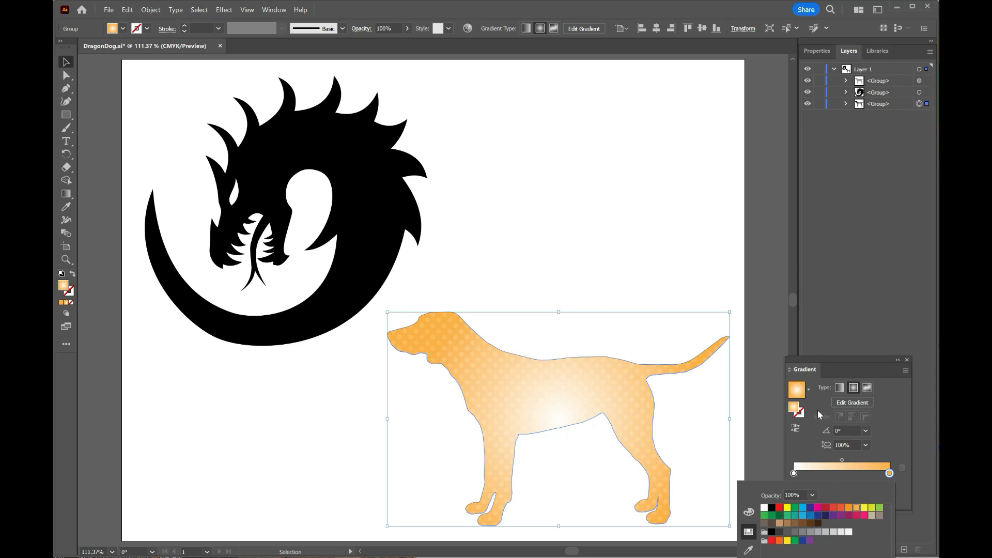
- Adjust the outer color stop to hue 41°, saturation 83% and brightness 100%
{"action": "left_click", "coordinate": [750, 512]}
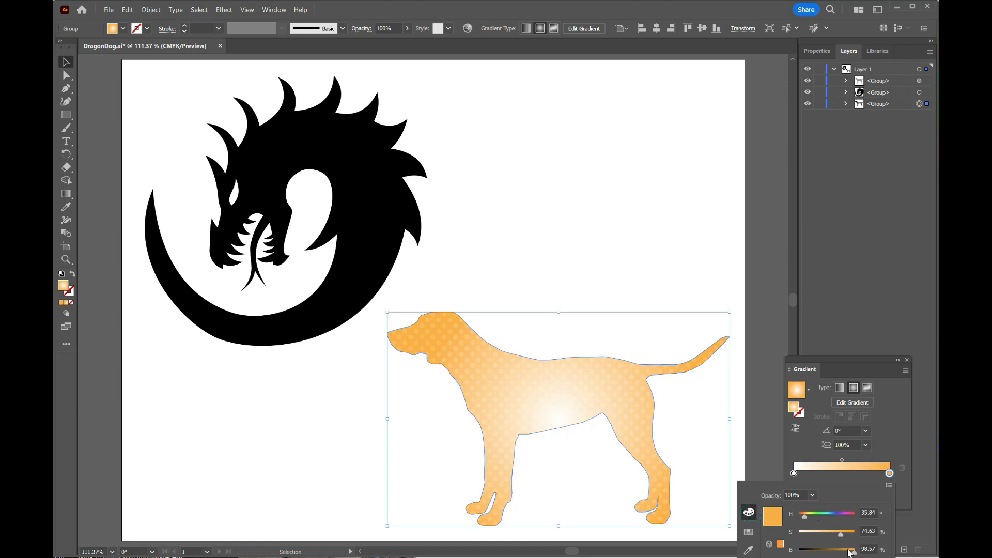
{"action": "left_click_drag", "start_coordinate": [853, 553], "coordinate": [857, 552]}
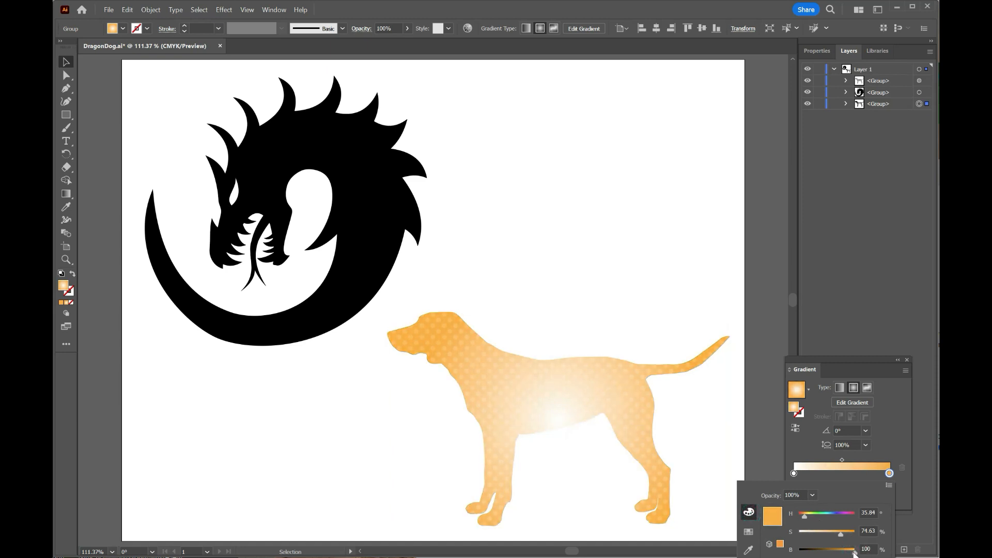
{"action": "left_click_drag", "start_coordinate": [805, 518], "coordinate": [846, 535]}
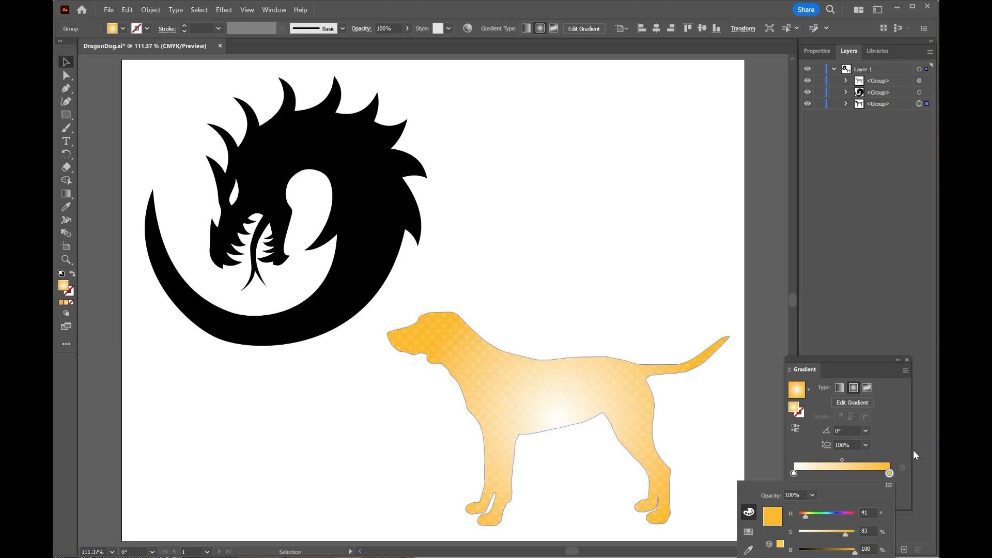
{"action": "left_click", "coordinate": [866, 362]}
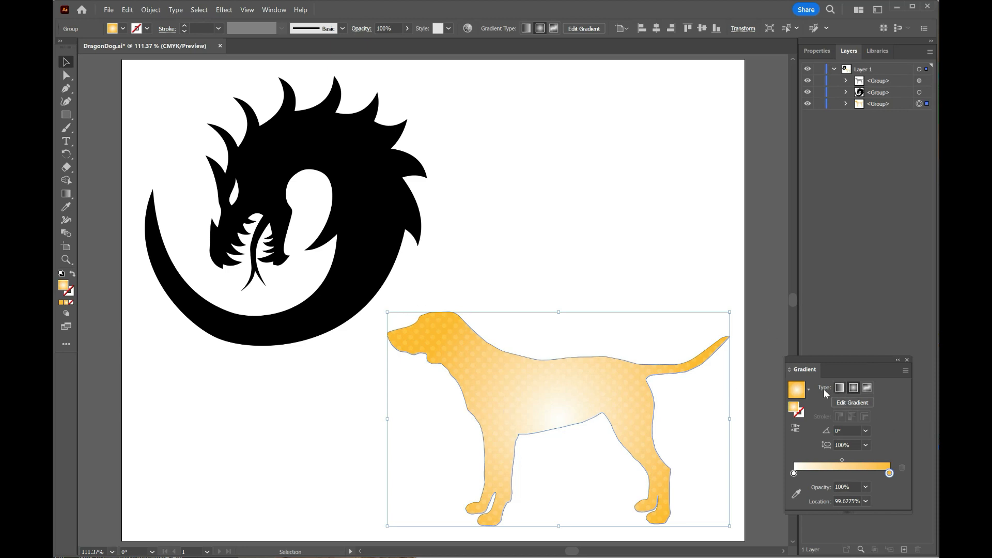
- Reposition the radial gradient around the dog's mid-body and recolor its white center stop to an orange with strongly lowered saturation
{"action": "left_click", "coordinate": [852, 403]}
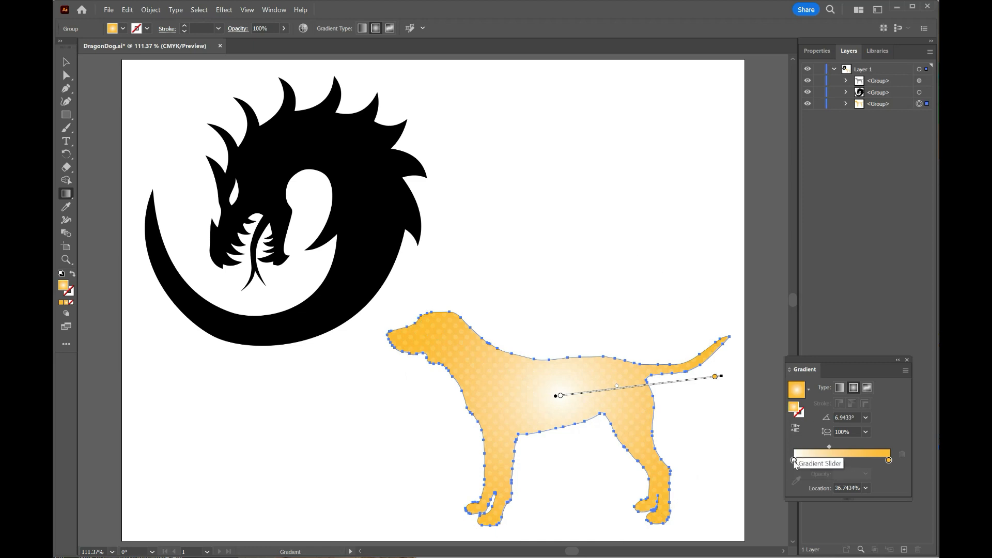
{"action": "double_click", "coordinate": [793, 460]}
{"action": "left_click", "coordinate": [748, 518]}
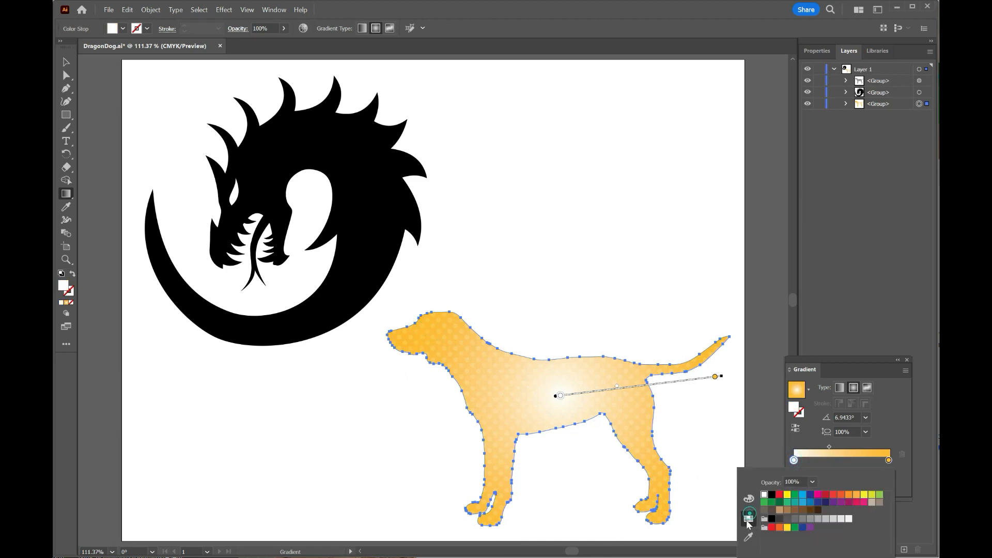
{"action": "left_click", "coordinate": [849, 495]}
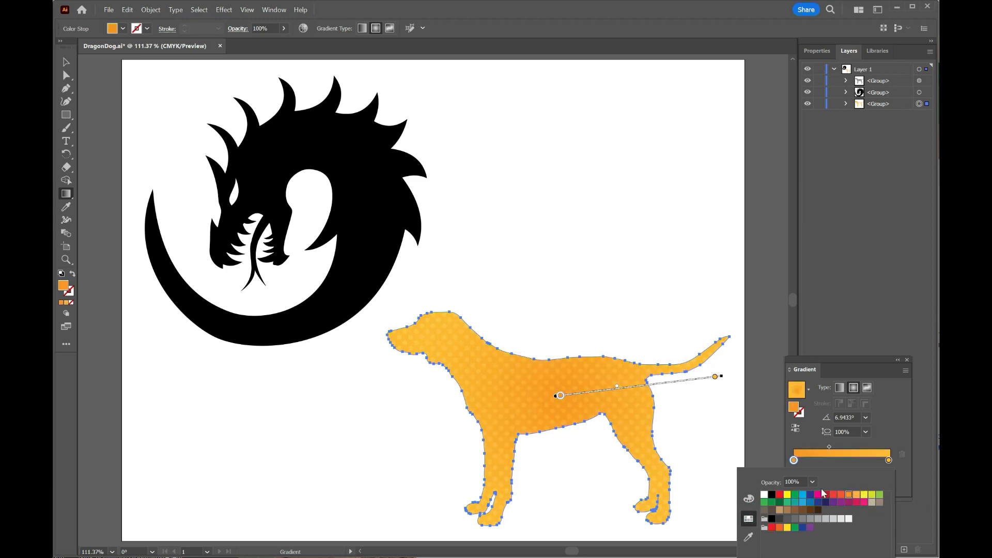
{"action": "left_click", "coordinate": [748, 499]}
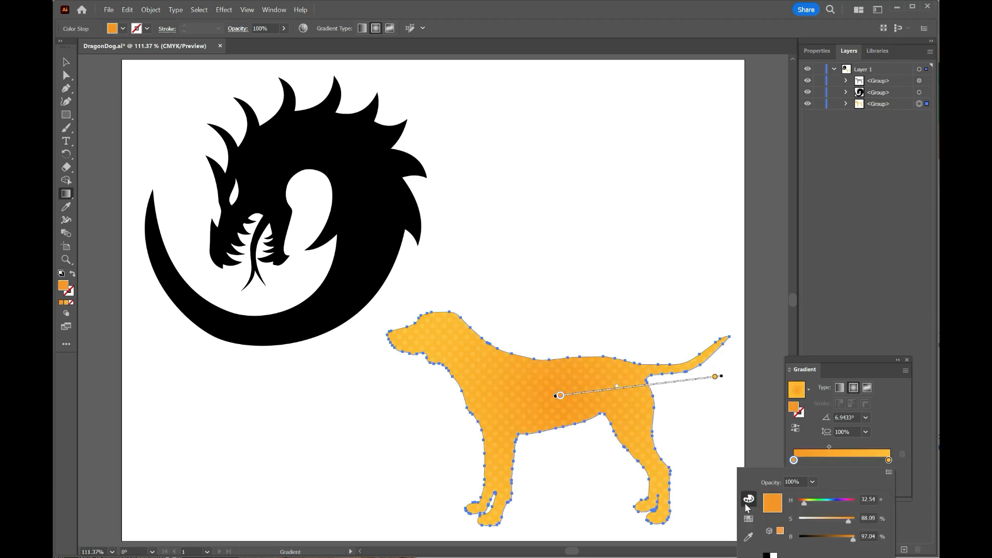
{"action": "left_click_drag", "start_coordinate": [848, 521], "coordinate": [814, 523]}
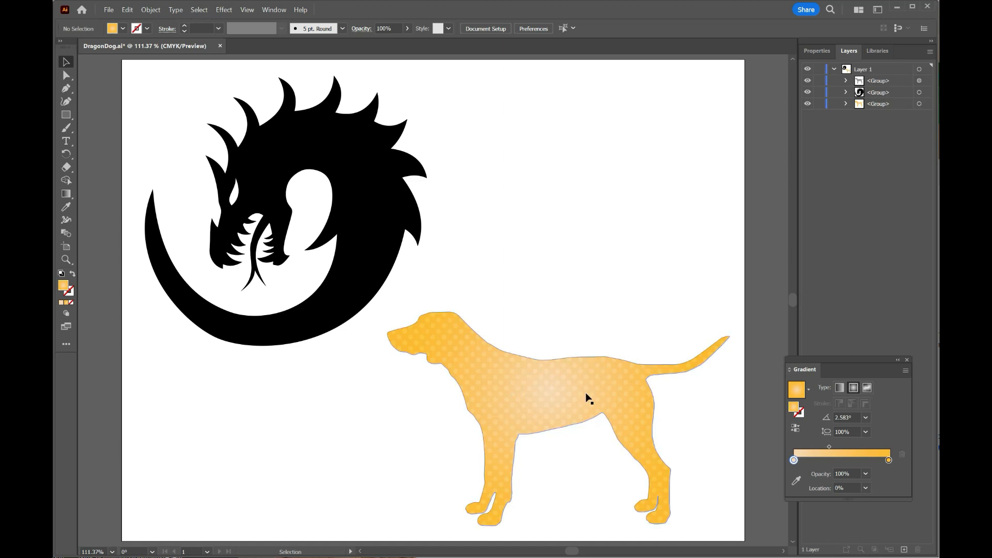
{"action": "left_click", "coordinate": [907, 360]}
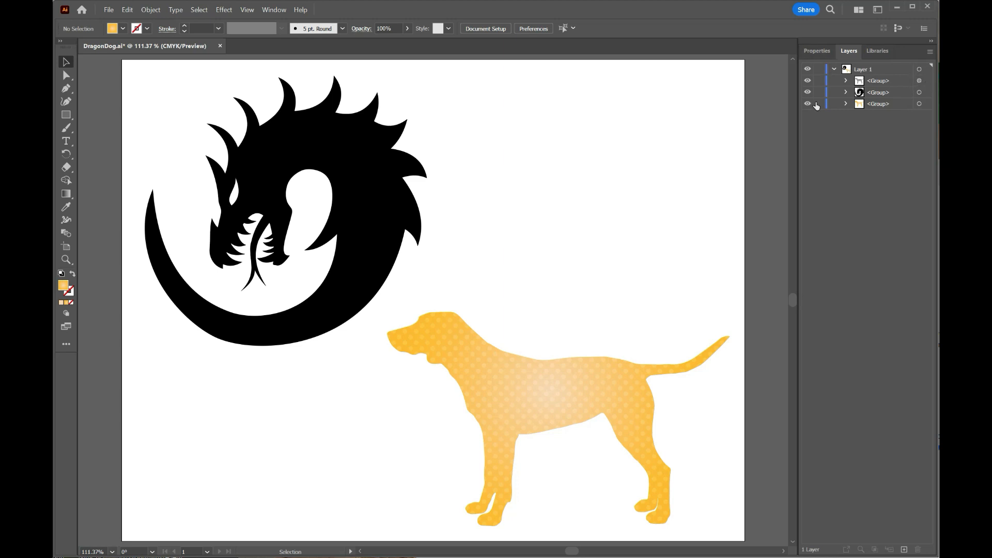
- Start scaling the dotted dog group, resetting the uniform scale to 100% and restricting the transform to patterns only
{"action": "left_click", "coordinate": [919, 81]}
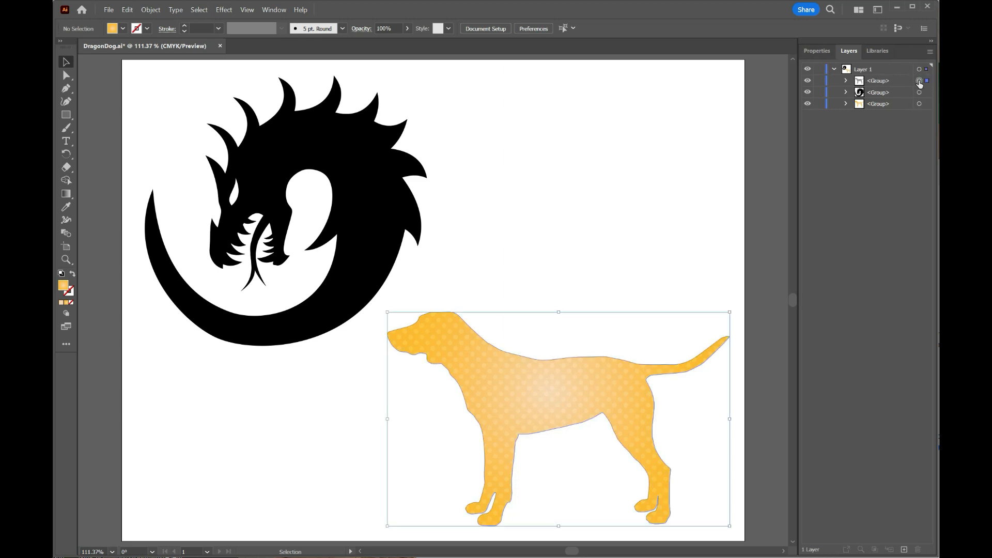
{"action": "left_click", "coordinate": [815, 51]}
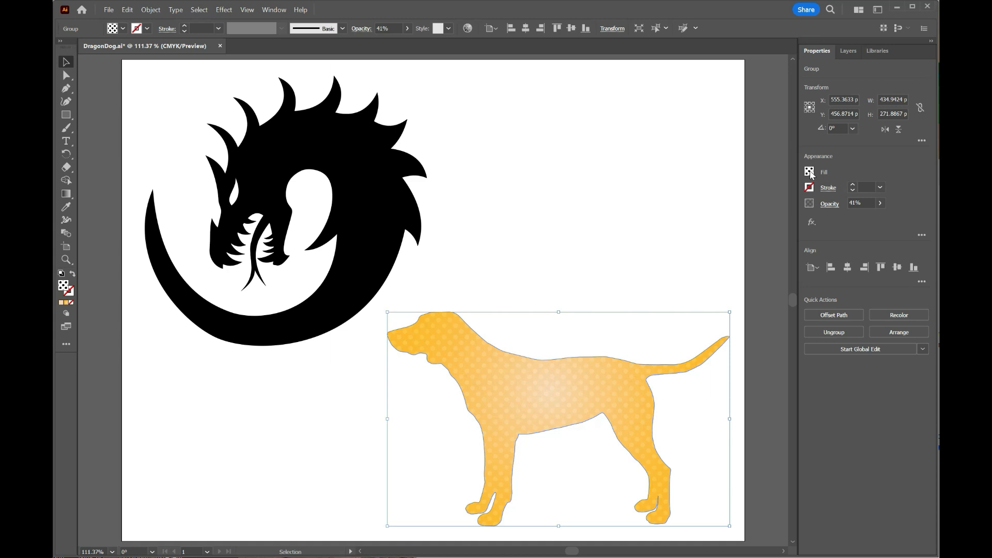
{"action": "left_click", "coordinate": [145, 10]}
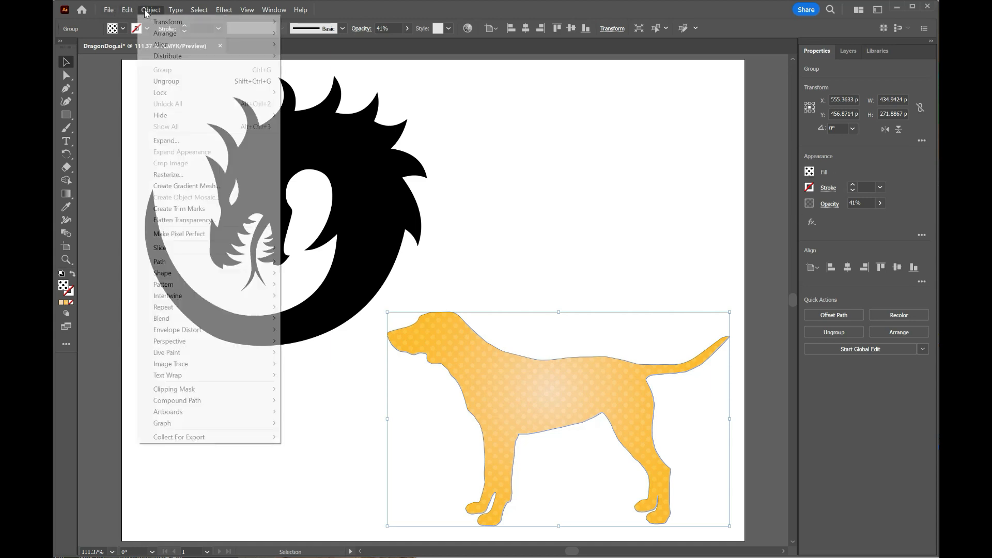
{"action": "mouse_move", "coordinate": [165, 23]}
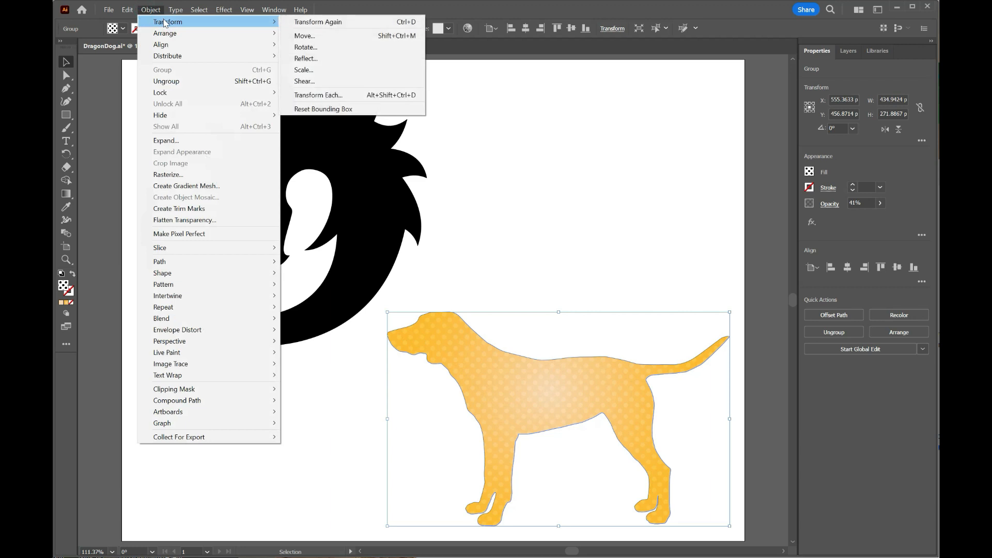
{"action": "left_click", "coordinate": [309, 68]}
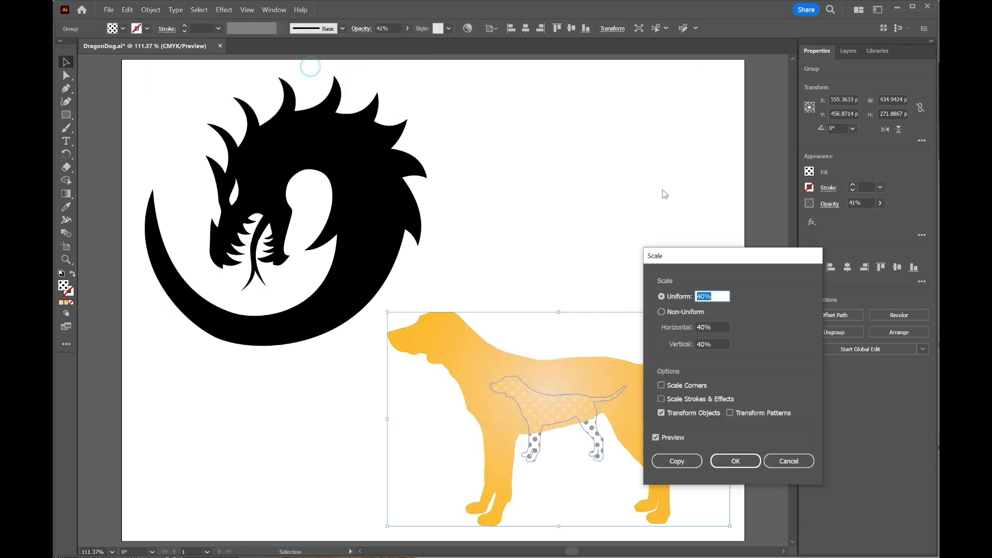
{"action": "left_click_drag", "start_coordinate": [715, 257], "coordinate": [718, 123]}
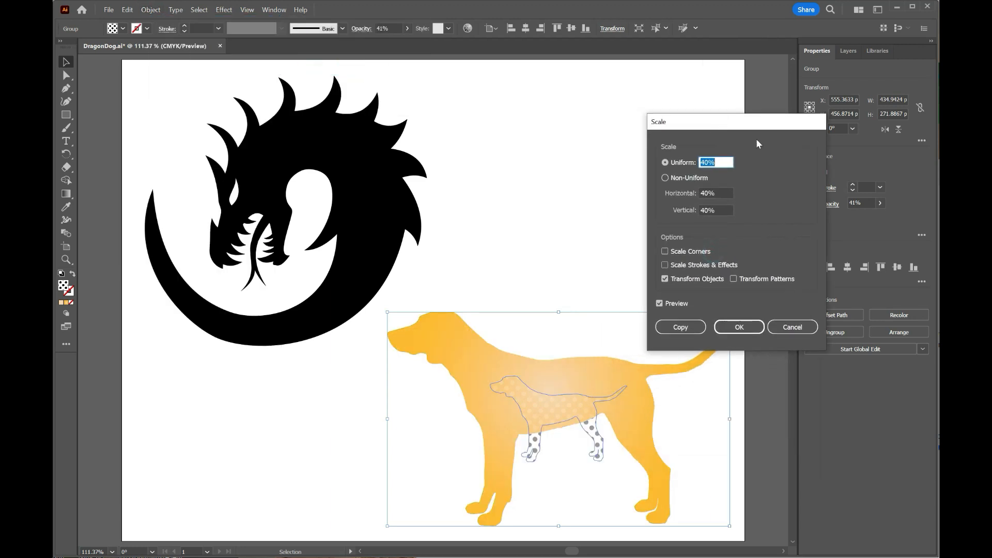
{"action": "type", "text": "100"}
{"action": "left_click", "coordinate": [722, 194]}
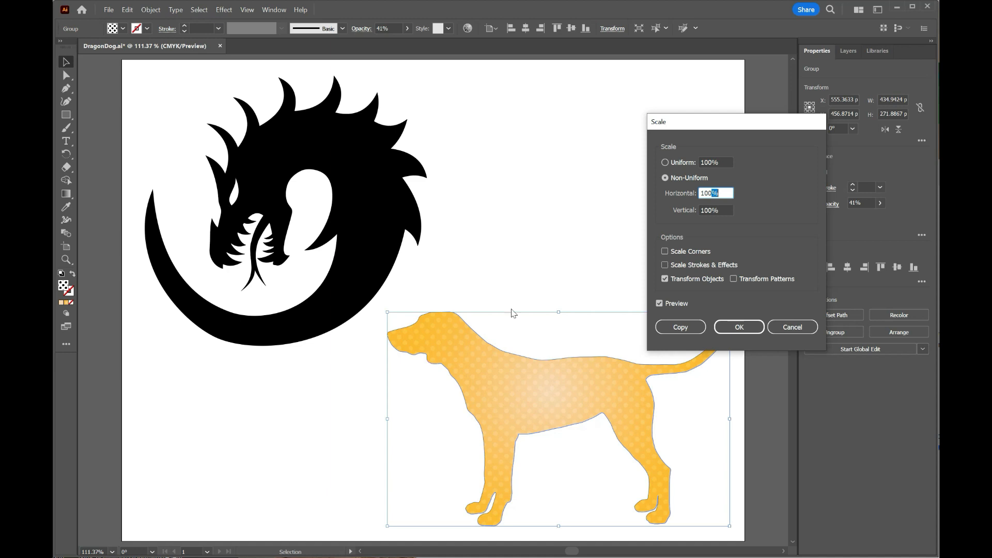
{"action": "left_click", "coordinate": [665, 279]}
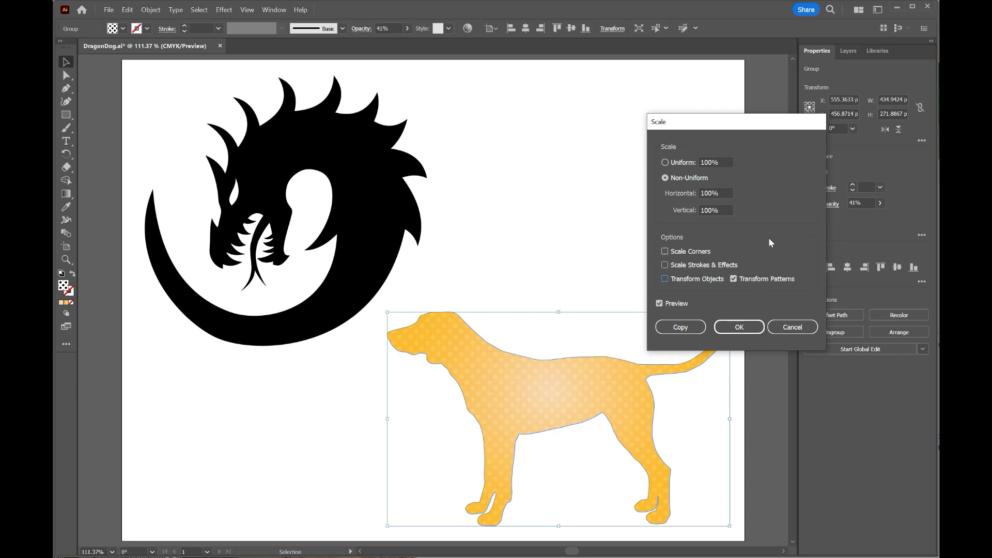
- Try uniform scales of 200% and 500% on the dog's dot pattern
{"action": "left_click", "coordinate": [665, 163]}
{"action": "type", "text": "200"}
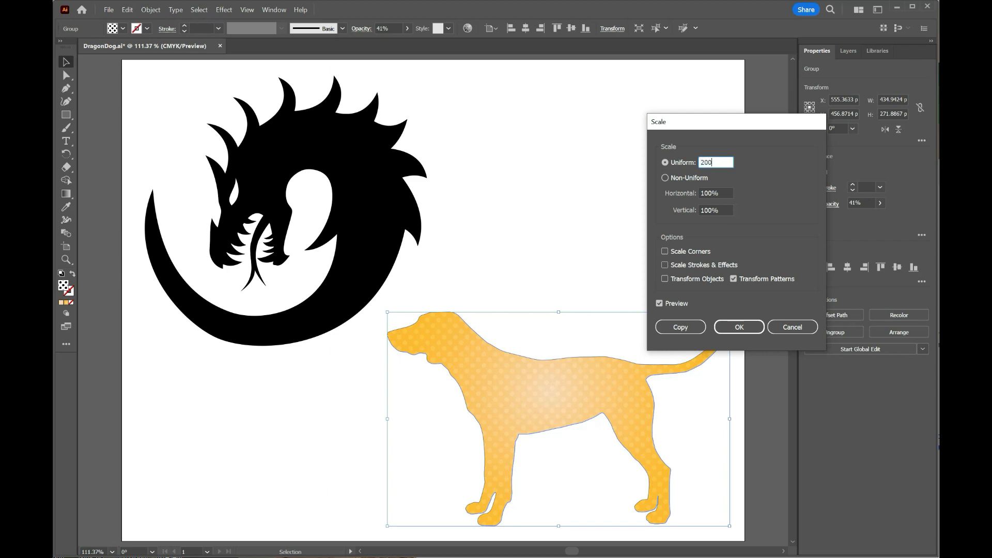
{"action": "key", "text": "Tab"}
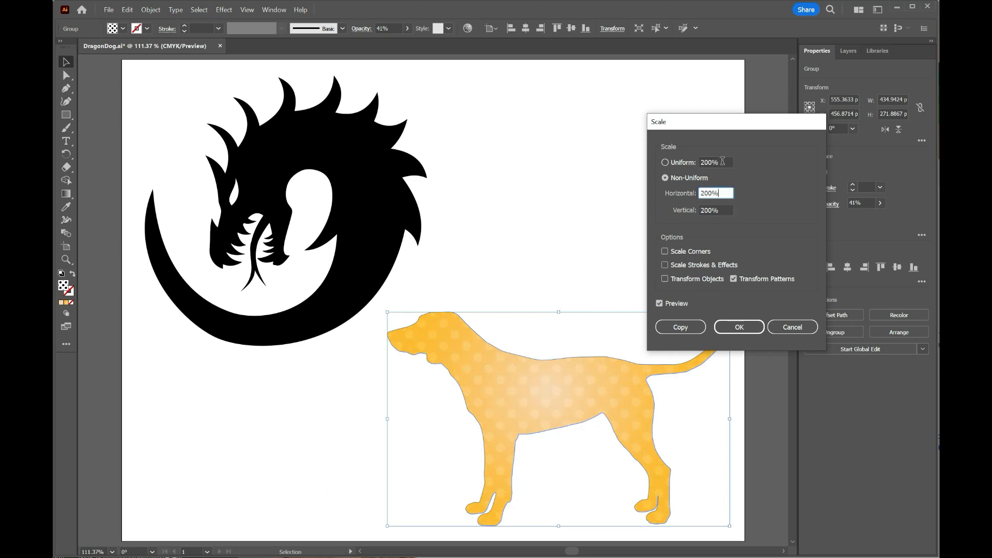
{"action": "left_click", "coordinate": [686, 163]}
{"action": "type", "text": "500"}
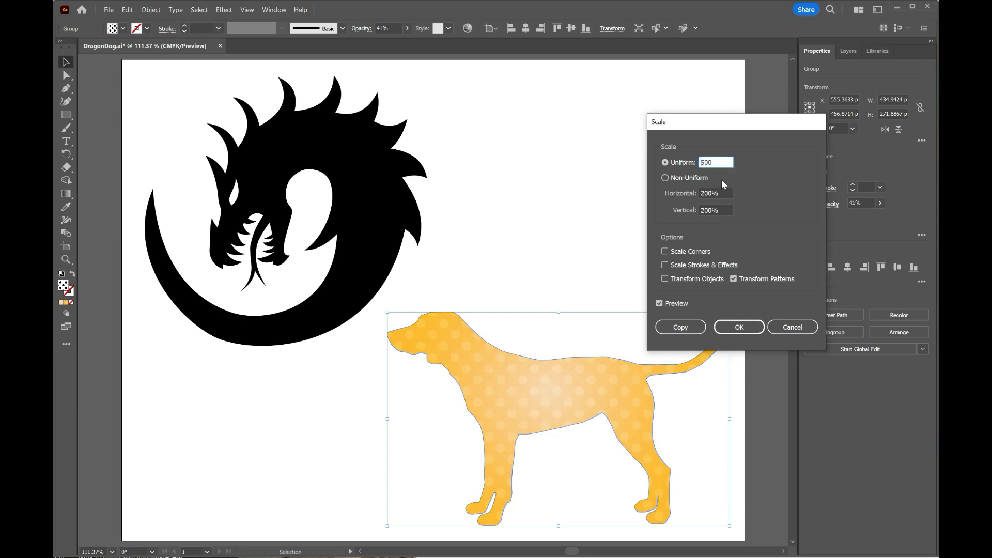
{"action": "key", "text": "Tab"}
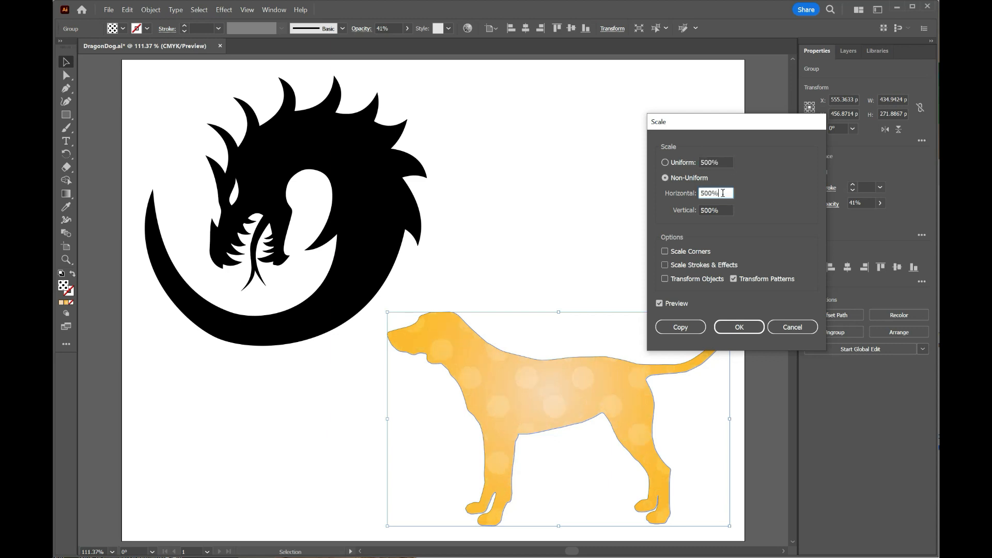
- Scale the dog's dot pattern uniformly to 50%, apply it and deselect the artwork
{"action": "left_click", "coordinate": [722, 163]}
{"action": "type", "text": "50"}
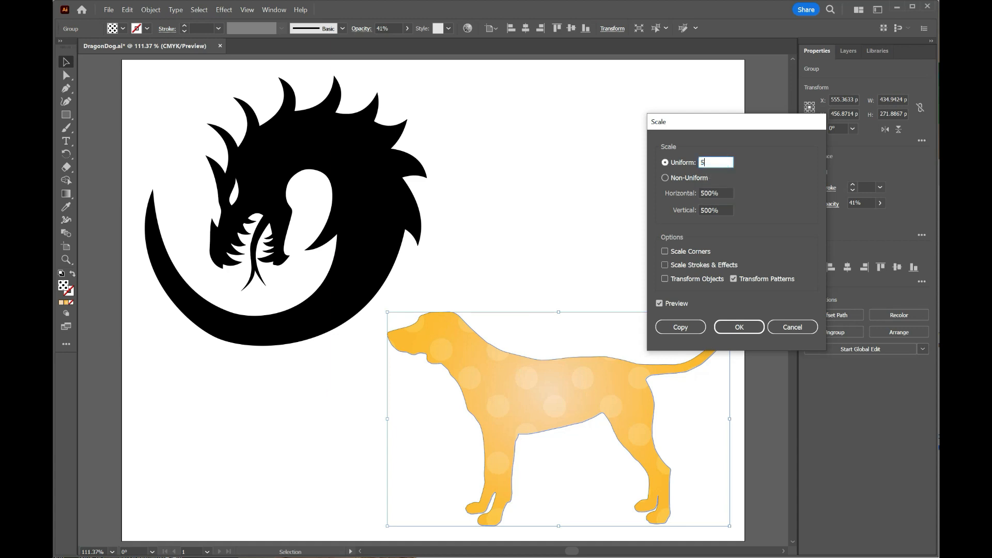
{"action": "key", "text": "Tab"}
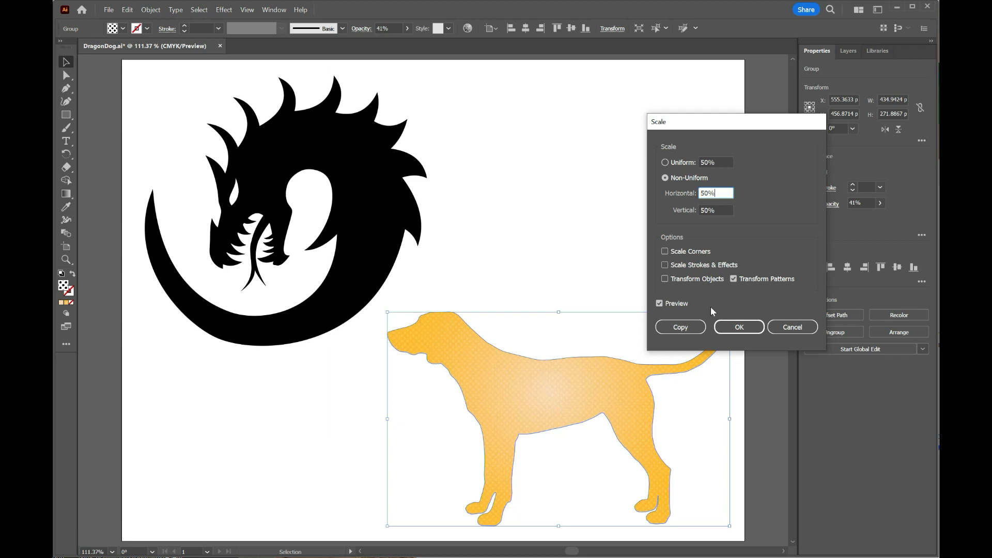
{"action": "left_click", "coordinate": [744, 326]}
{"action": "left_click", "coordinate": [487, 158]}
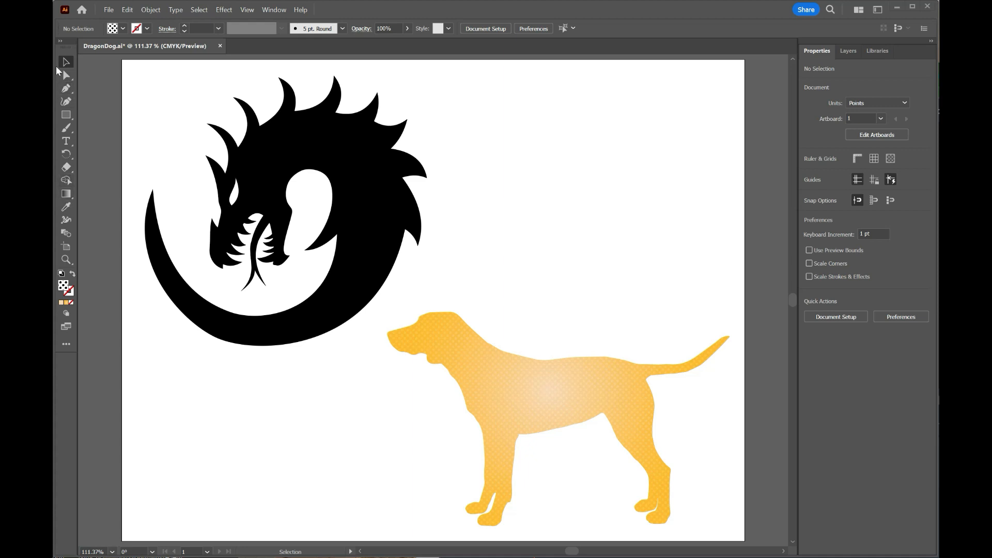
- Draw a five-pointed star about 147 by 140 pt above the dog and fill it with solid light blue
{"action": "left_click", "coordinate": [67, 115]}
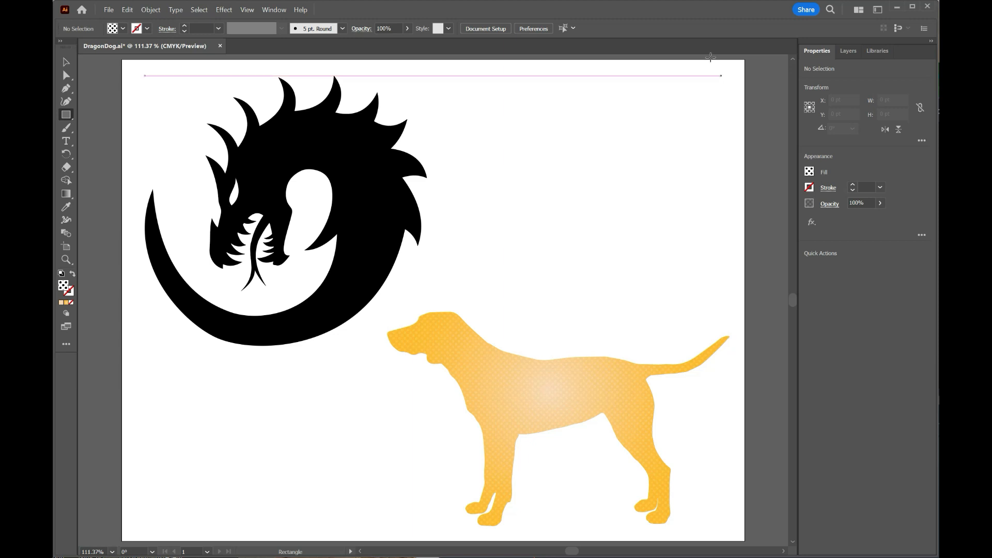
{"action": "right_click", "coordinate": [68, 116]}
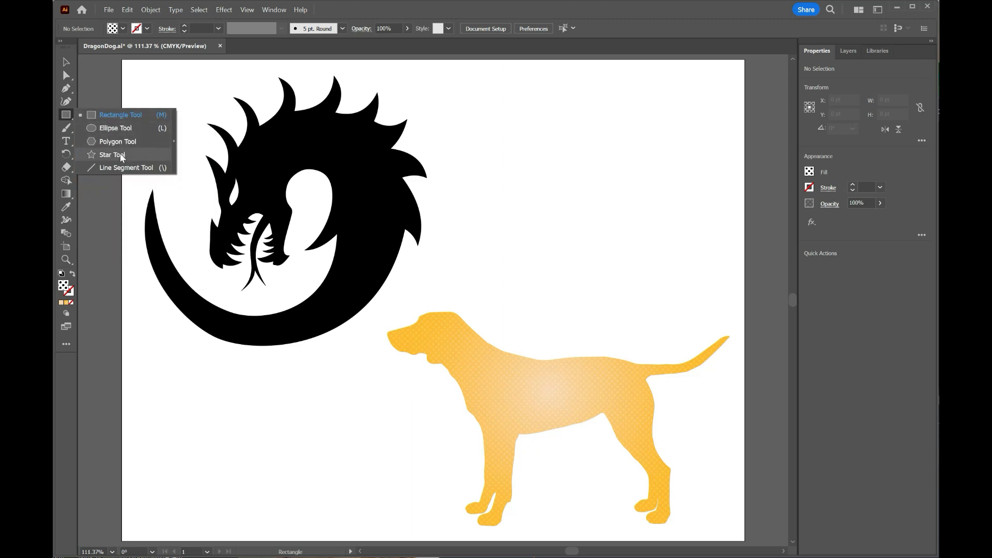
{"action": "left_click_drag", "start_coordinate": [580, 143], "coordinate": [617, 195]}
{"action": "left_click", "coordinate": [809, 171]}
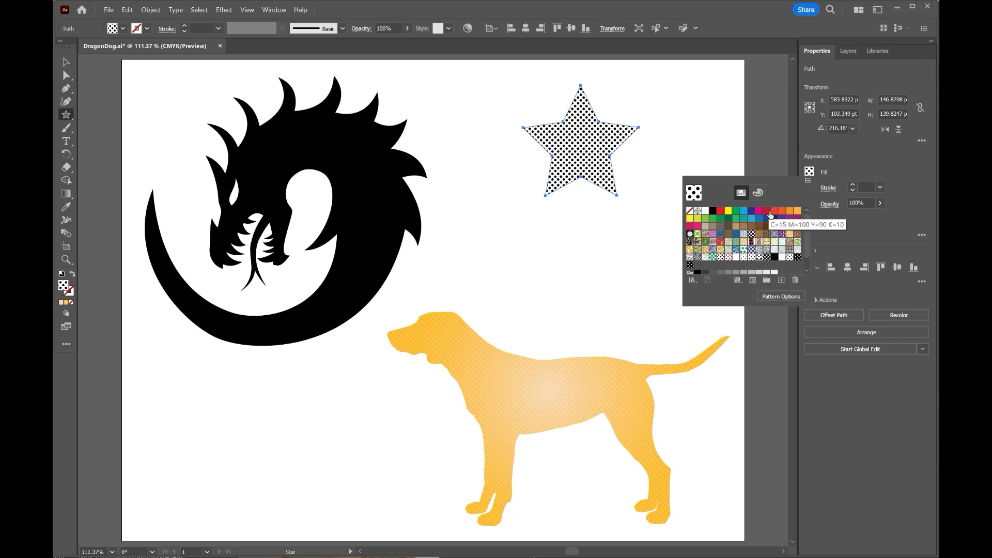
{"action": "left_click", "coordinate": [743, 211]}
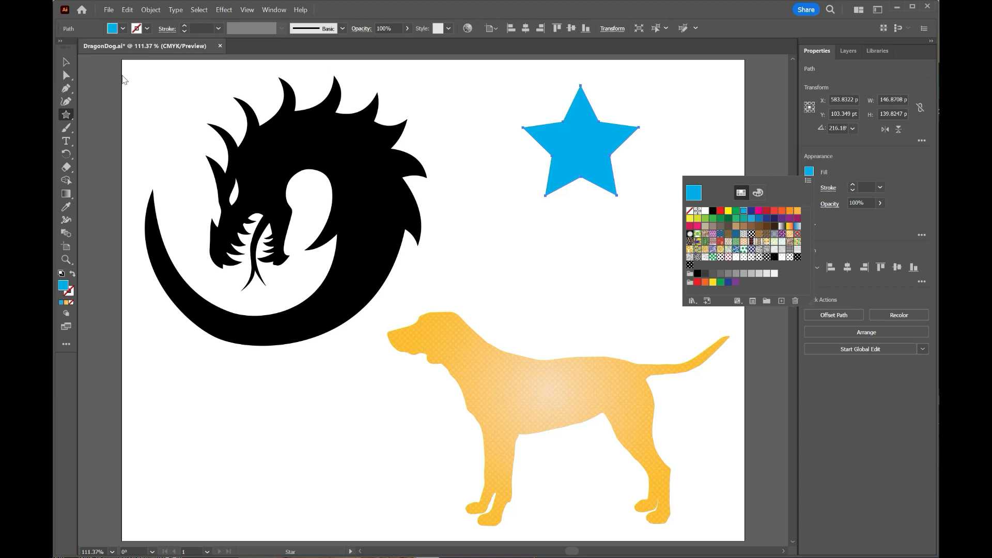
{"action": "left_click", "coordinate": [62, 62]}
{"action": "mouse_move", "coordinate": [581, 144]}
{"action": "left_mouse_down"}
{"action": "mouse_move", "coordinate": [609, 189]}
{"action": "mouse_move", "coordinate": [586, 183]}
{"action": "left_mouse_up"}
{"action": "key", "text": "Up"}
{"action": "key", "text": "Up"}
{"action": "key", "text": "Up"}
{"action": "key", "text": "Up"}
{"action": "key", "text": "Up"}
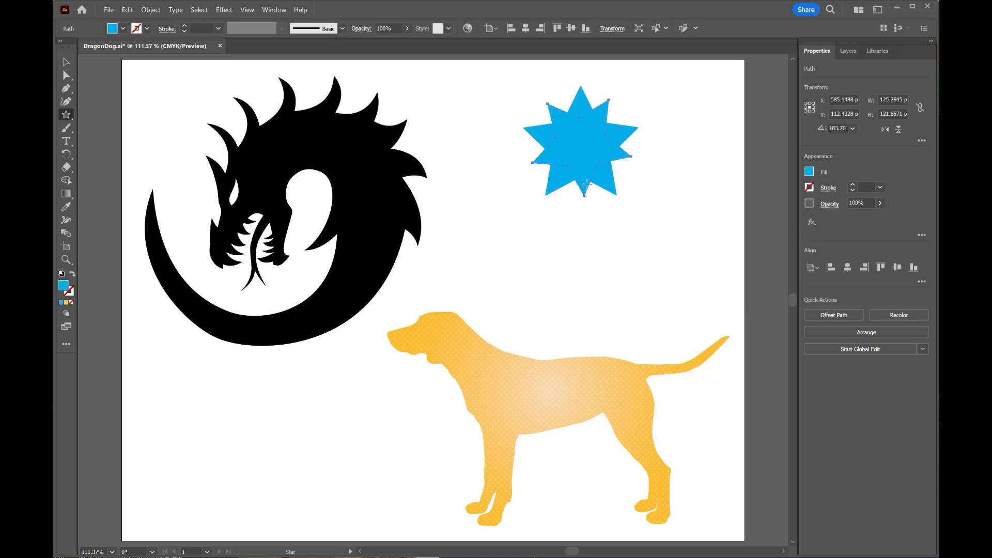
{"action": "key", "text": "Delete"}
- Move the blue star to about X 577 pt, Y 153 pt in the empty area above the dog and deselect it
{"action": "left_click", "coordinate": [63, 62]}
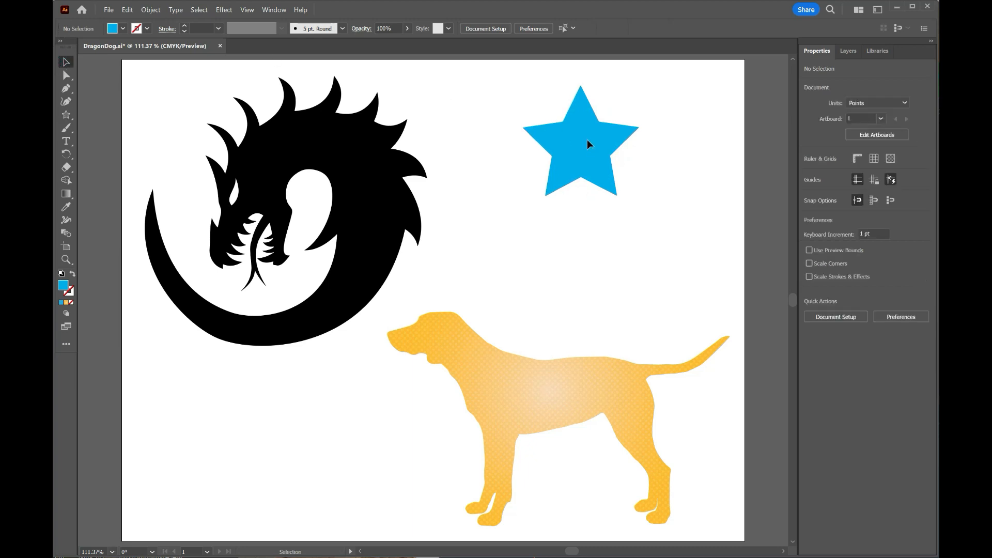
{"action": "left_click_drag", "start_coordinate": [588, 144], "coordinate": [611, 181]}
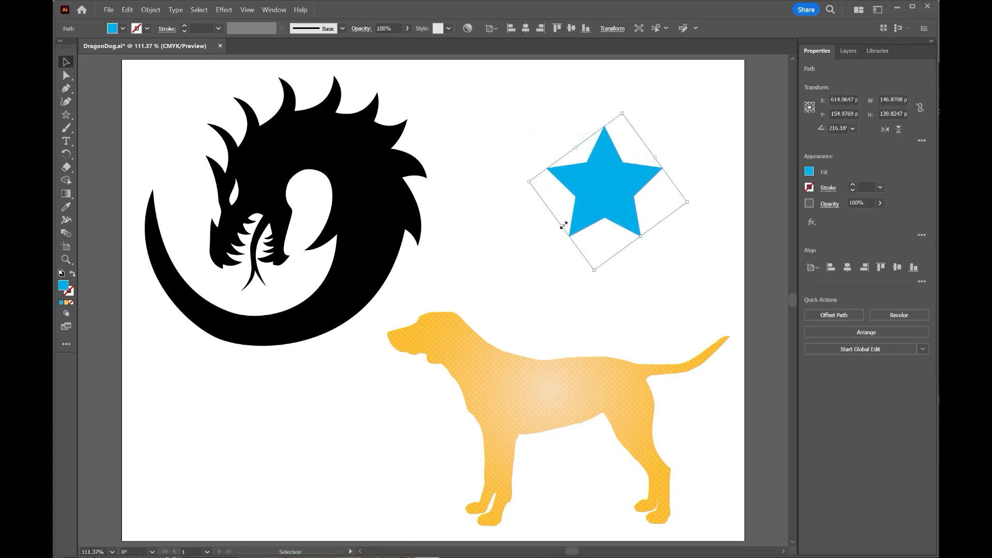
{"action": "left_click", "coordinate": [66, 75]}
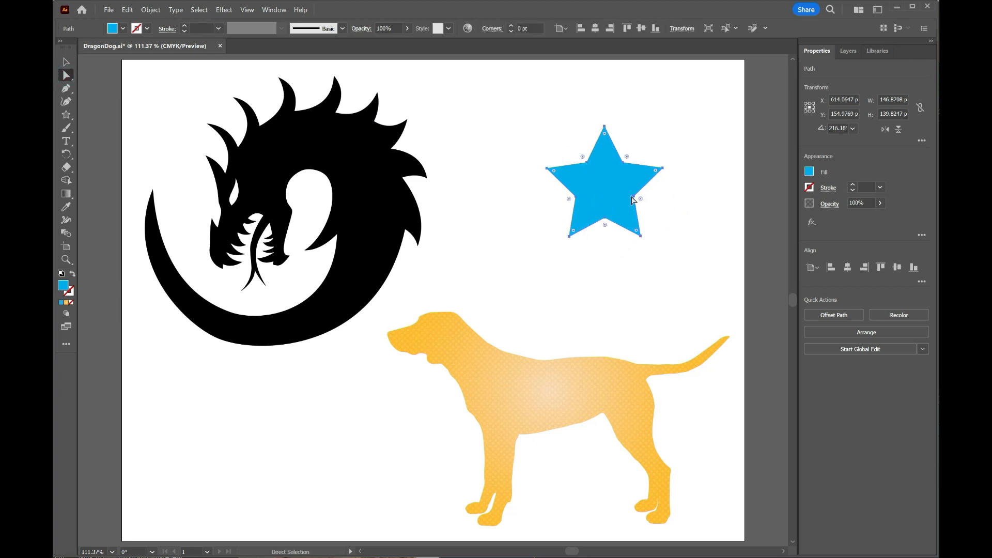
{"action": "left_click_drag", "start_coordinate": [640, 202], "coordinate": [634, 198]}
{"action": "mouse_move", "coordinate": [596, 187]}
{"action": "left_mouse_down"}
{"action": "mouse_move", "coordinate": [625, 187]}
{"action": "mouse_move", "coordinate": [594, 192]}
{"action": "mouse_move", "coordinate": [592, 182]}
{"action": "mouse_move", "coordinate": [582, 195]}
{"action": "mouse_move", "coordinate": [589, 194]}
{"action": "mouse_move", "coordinate": [588, 177]}
{"action": "left_mouse_up"}
{"action": "left_click", "coordinate": [658, 120]}
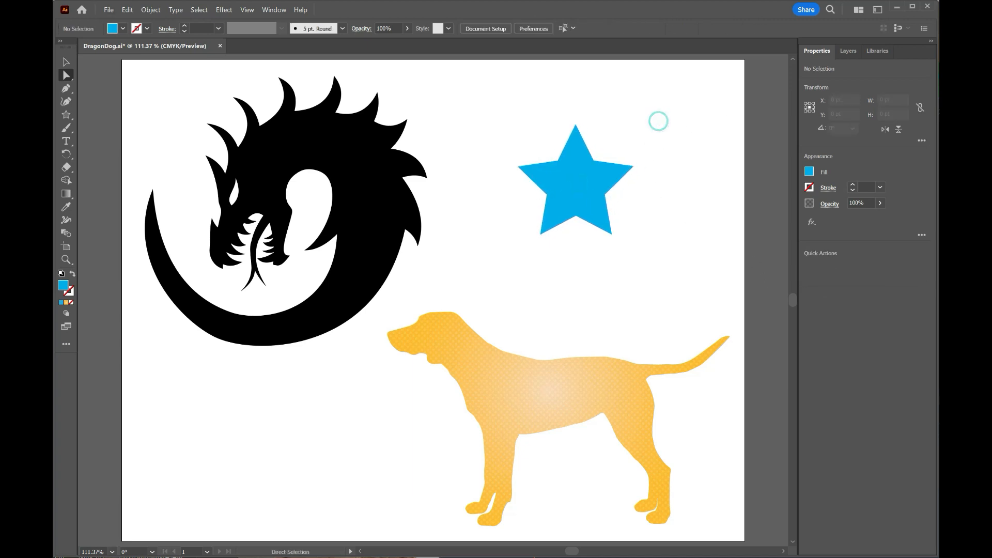
- Show the Pattern Options and place them beside the blue star without covering it
{"action": "left_click", "coordinate": [274, 10]}
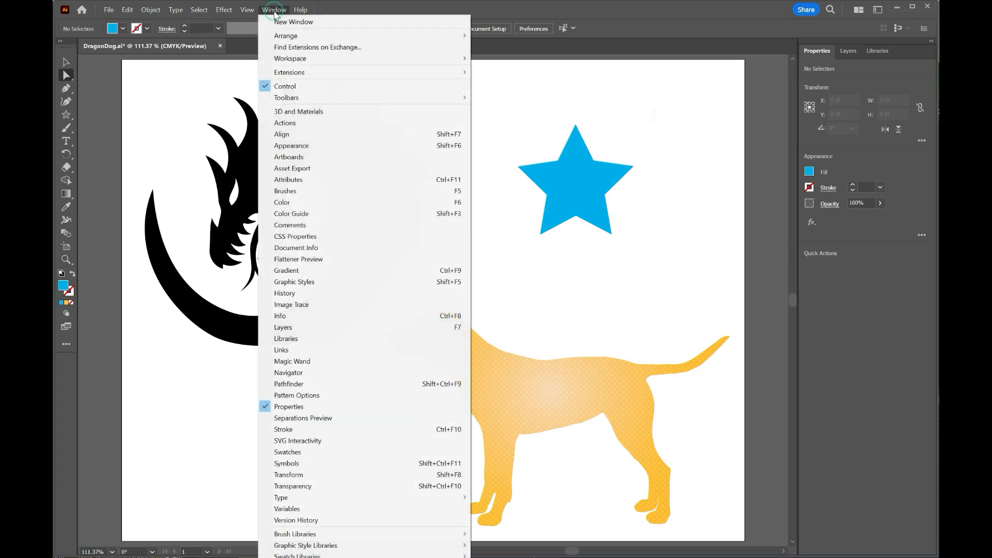
{"action": "left_click", "coordinate": [345, 396]}
{"action": "left_click_drag", "start_coordinate": [938, 102], "coordinate": [809, 121]}
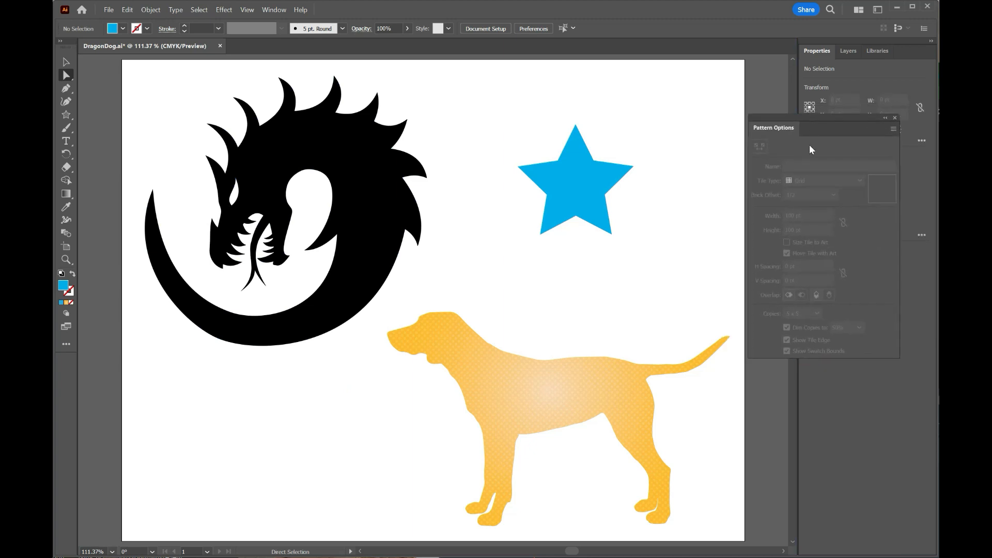
{"action": "left_click", "coordinate": [892, 131]}
{"action": "left_click", "coordinate": [893, 131]}
{"action": "left_click_drag", "start_coordinate": [826, 118], "coordinate": [727, 126]}
{"action": "left_click", "coordinate": [795, 137]}
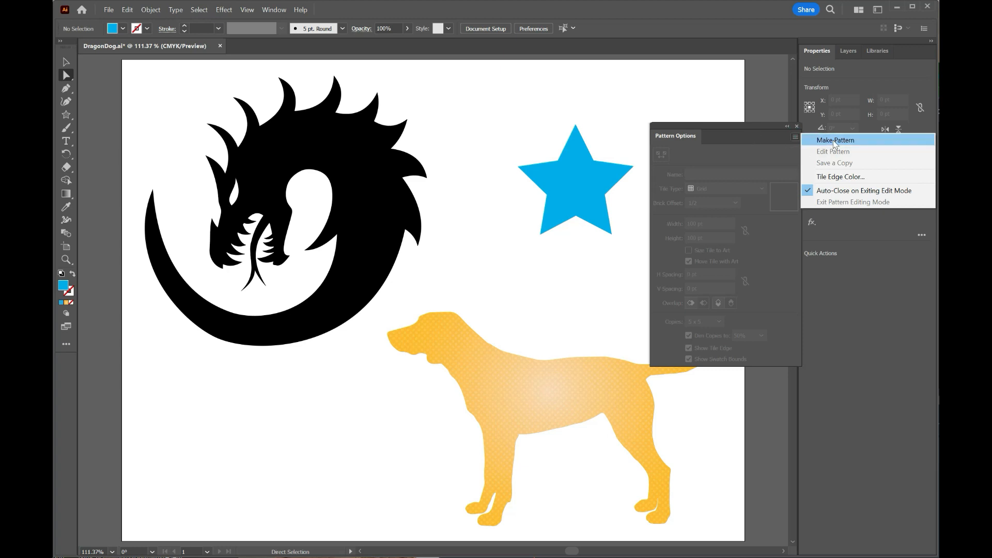
{"action": "left_click", "coordinate": [768, 129]}
{"action": "left_click_drag", "start_coordinate": [752, 126], "coordinate": [774, 135]}
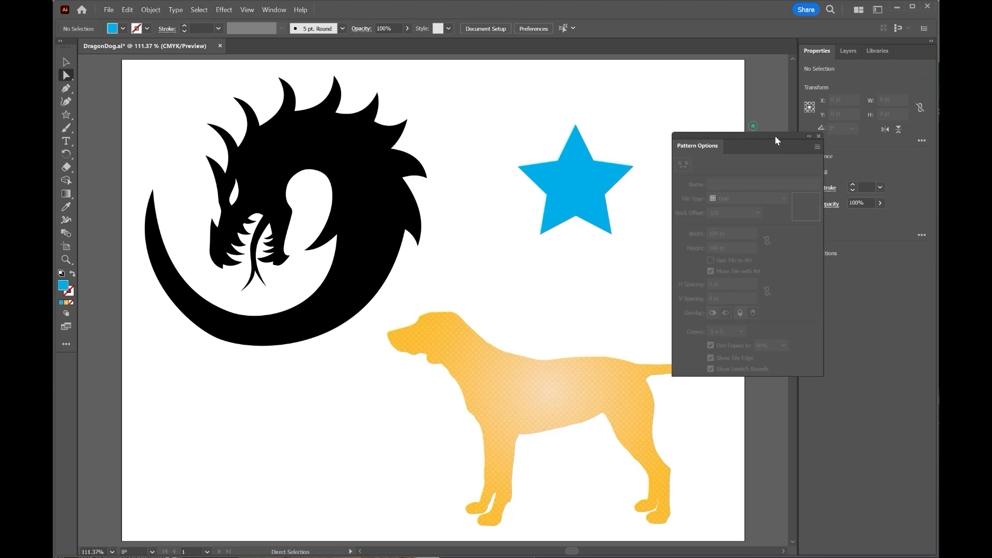
- Select the blue star, make a new pattern from it and acknowledge the notice about the added swatch
{"action": "key", "text": "v"}
{"action": "left_click", "coordinate": [571, 170]}
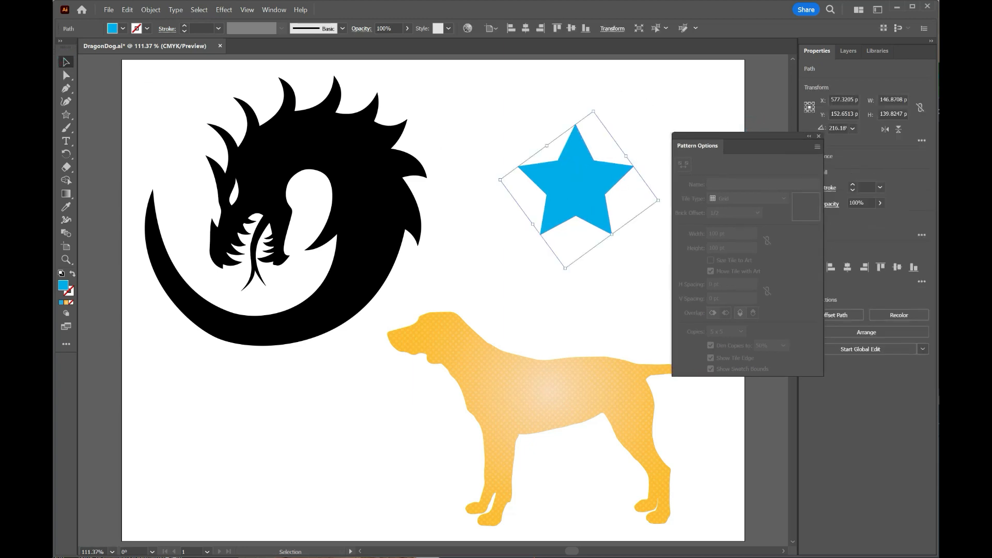
{"action": "left_click", "coordinate": [816, 148]}
{"action": "left_click", "coordinate": [839, 154]}
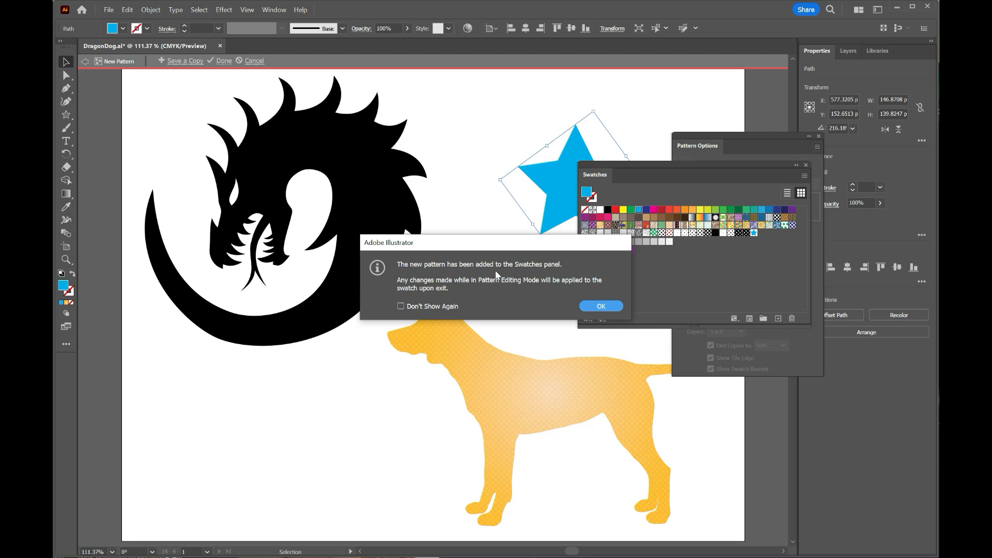
{"action": "left_click", "coordinate": [600, 306]}
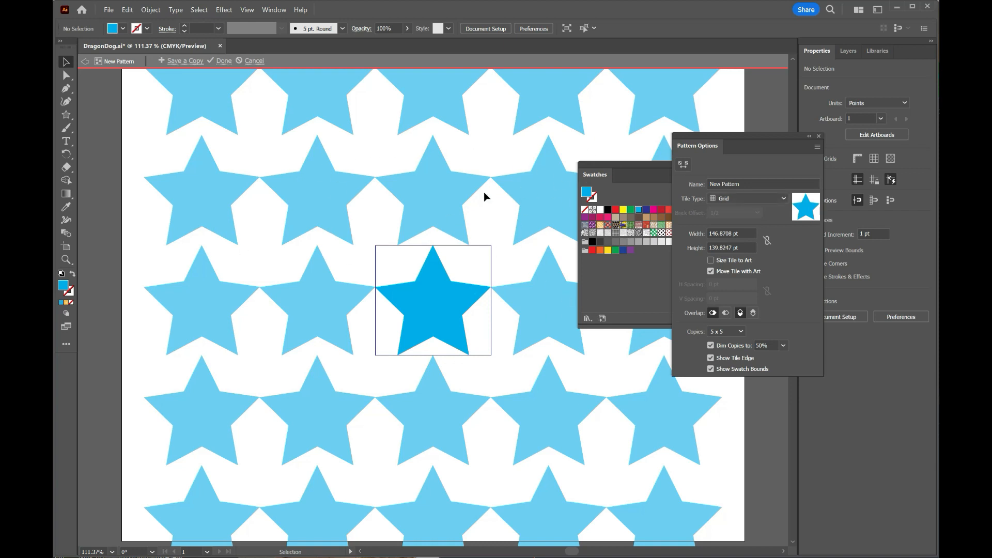
- Try Brick by Row tiling for the star pattern, and settle on Brick by Column with a 2/3 brick offset
{"action": "left_click", "coordinate": [779, 196]}
{"action": "left_click", "coordinate": [767, 216]}
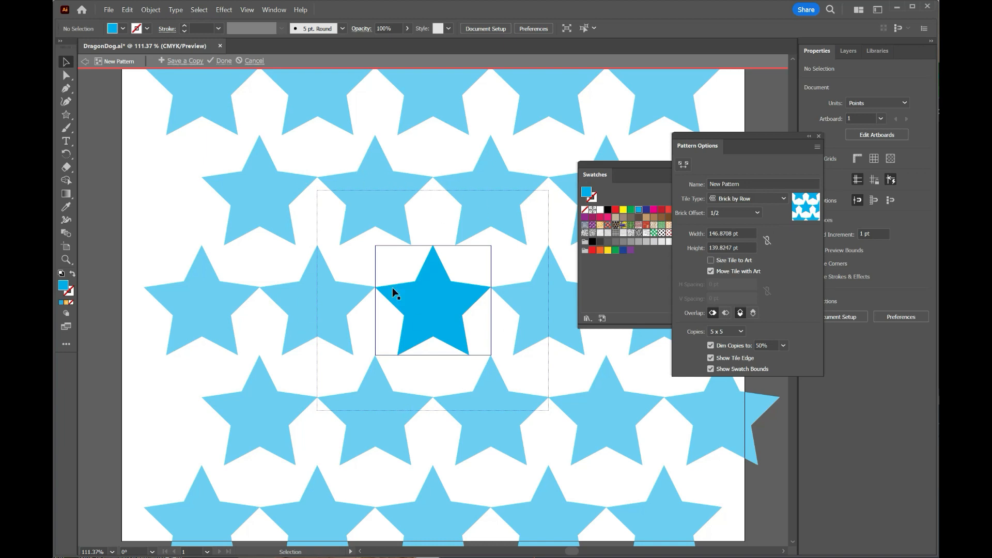
{"action": "left_click", "coordinate": [754, 200]}
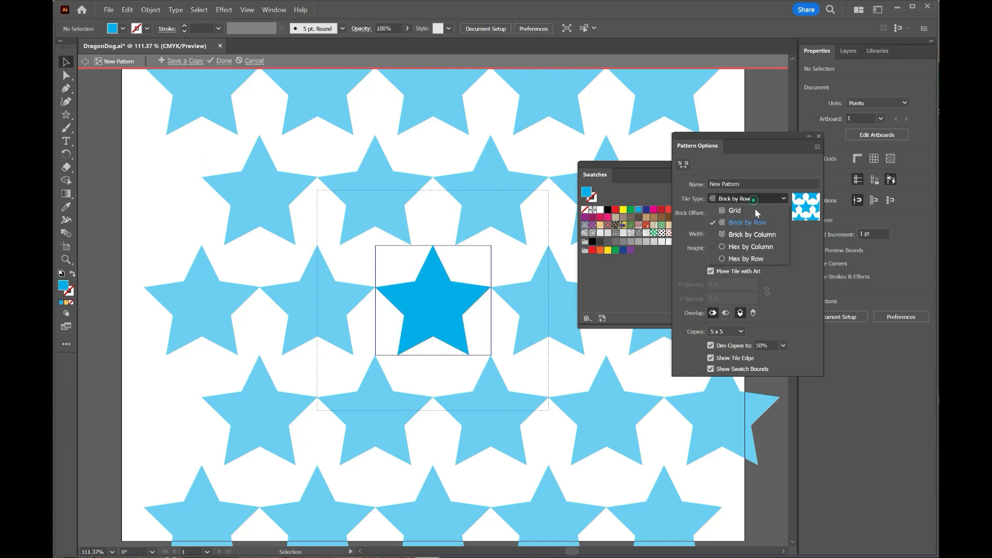
{"action": "left_click", "coordinate": [770, 235]}
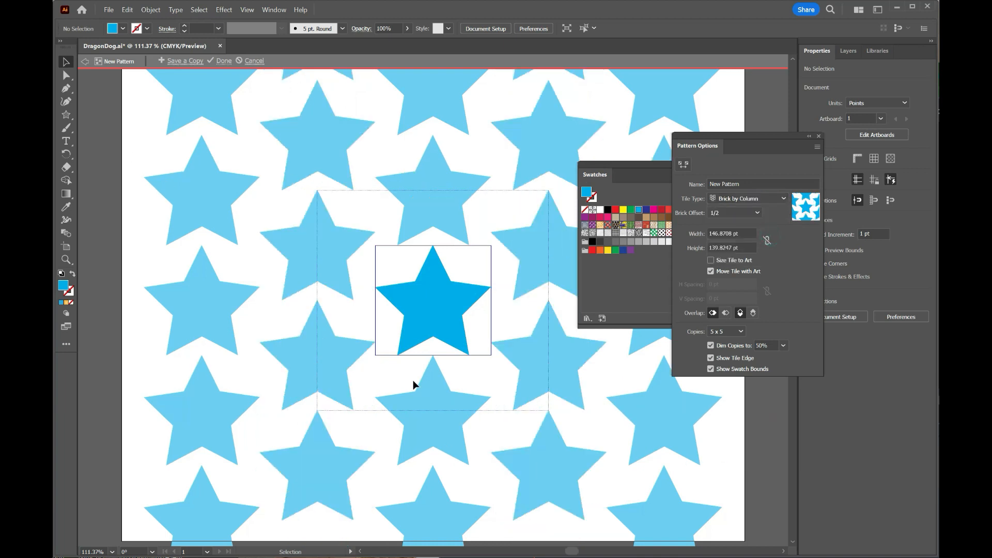
{"action": "left_click", "coordinate": [758, 212]}
{"action": "left_click", "coordinate": [748, 261]}
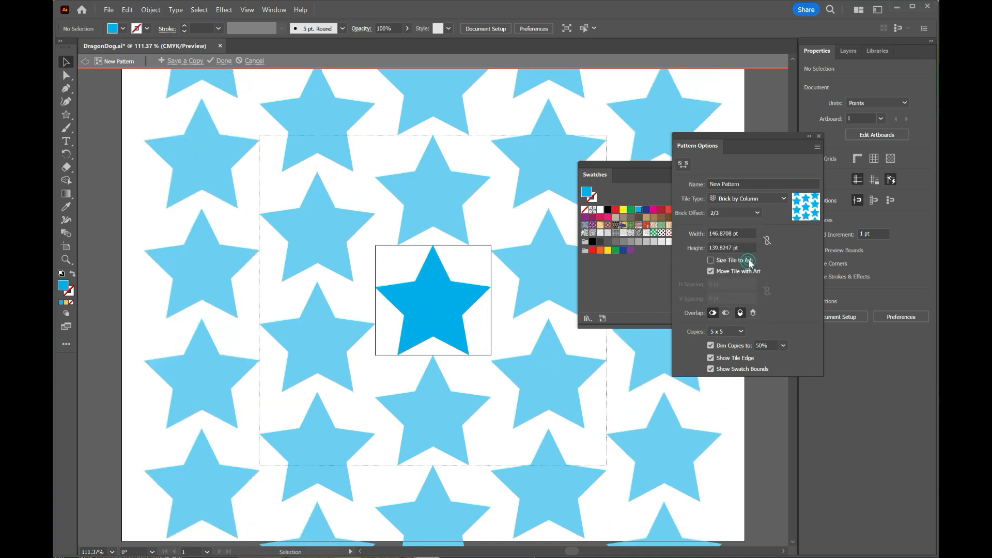
- Set the pattern's brick offset to 1/2 and shrink the tile with the Pattern Tile tool to about 94.4 × 94.1 pt so the stars overlap
{"action": "left_click", "coordinate": [756, 213]}
{"action": "left_click", "coordinate": [754, 249]}
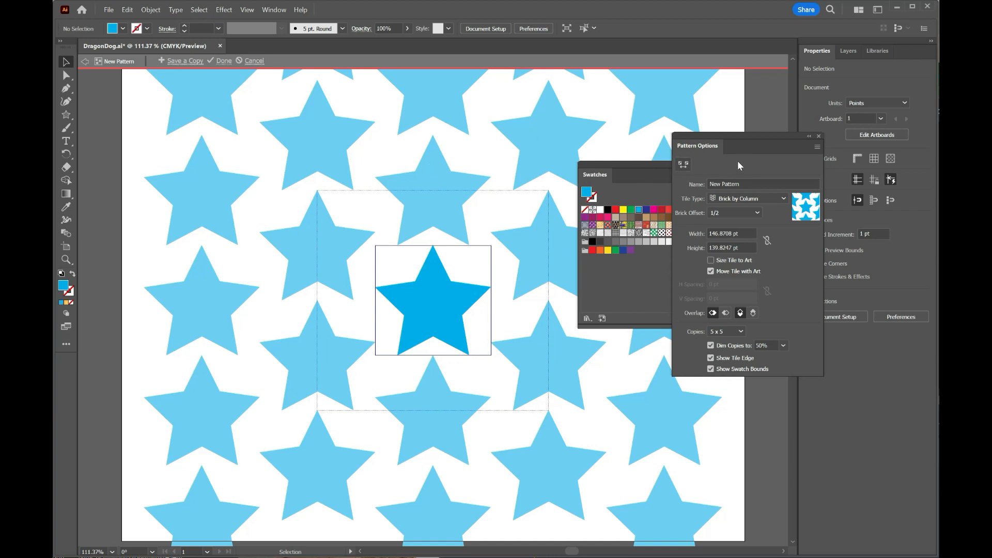
{"action": "left_click", "coordinate": [684, 165]}
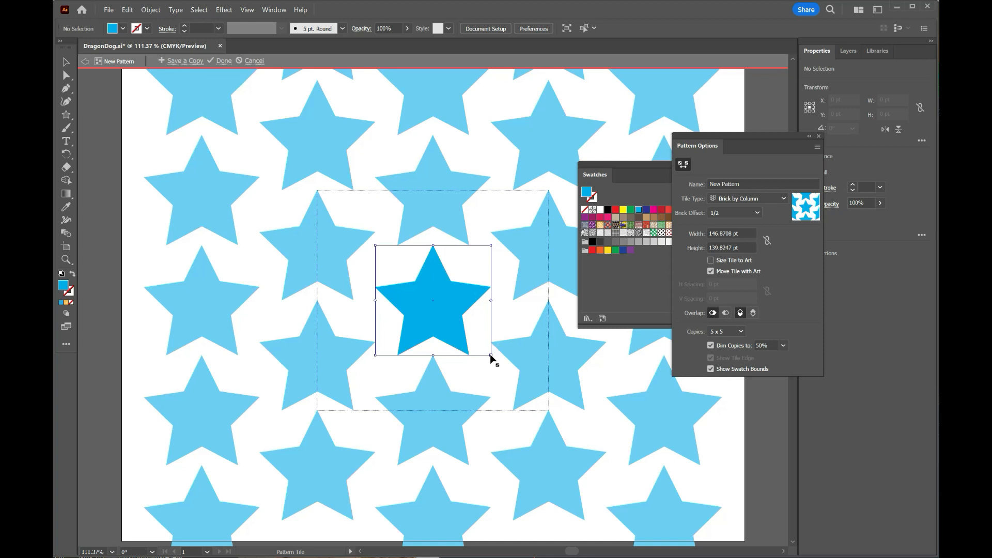
{"action": "left_click_drag", "start_coordinate": [491, 354], "coordinate": [524, 389]}
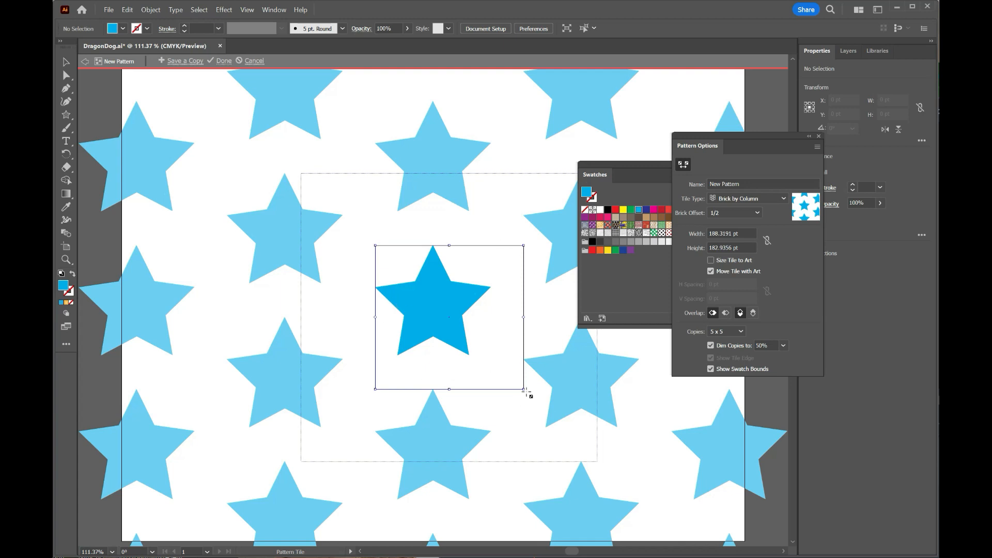
{"action": "left_click_drag", "start_coordinate": [523, 389], "coordinate": [461, 333]}
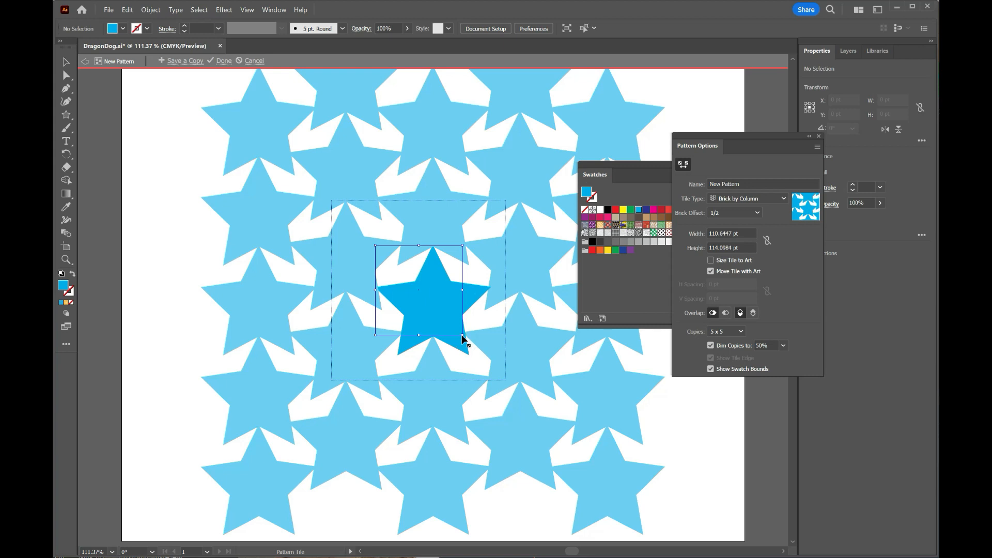
{"action": "left_click_drag", "start_coordinate": [463, 333], "coordinate": [452, 322]}
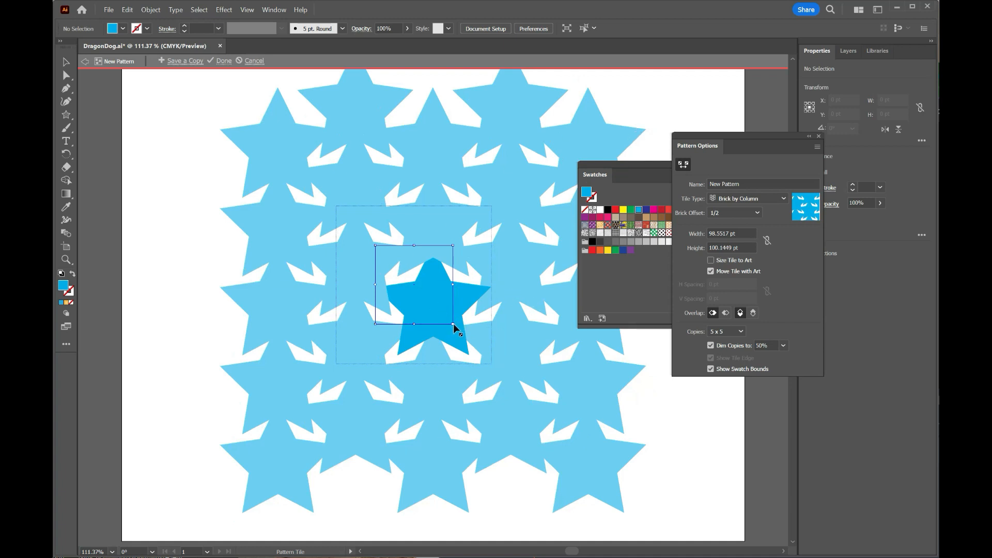
{"action": "left_click_drag", "start_coordinate": [451, 323], "coordinate": [450, 320]}
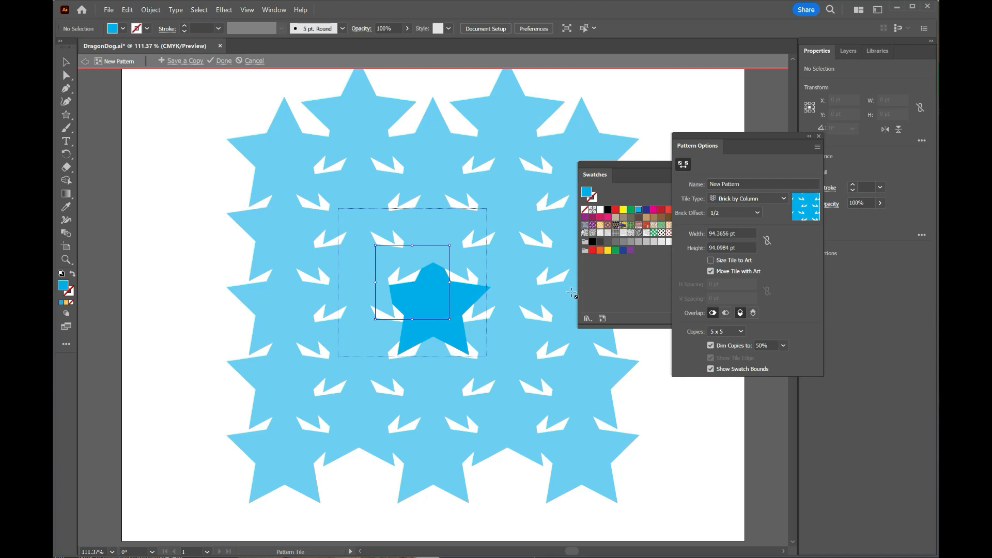
- Try Right in Front for the tile overlap, settle on Left in Front with Bottom in Front, and finish editing the star pattern
{"action": "left_click", "coordinate": [726, 313]}
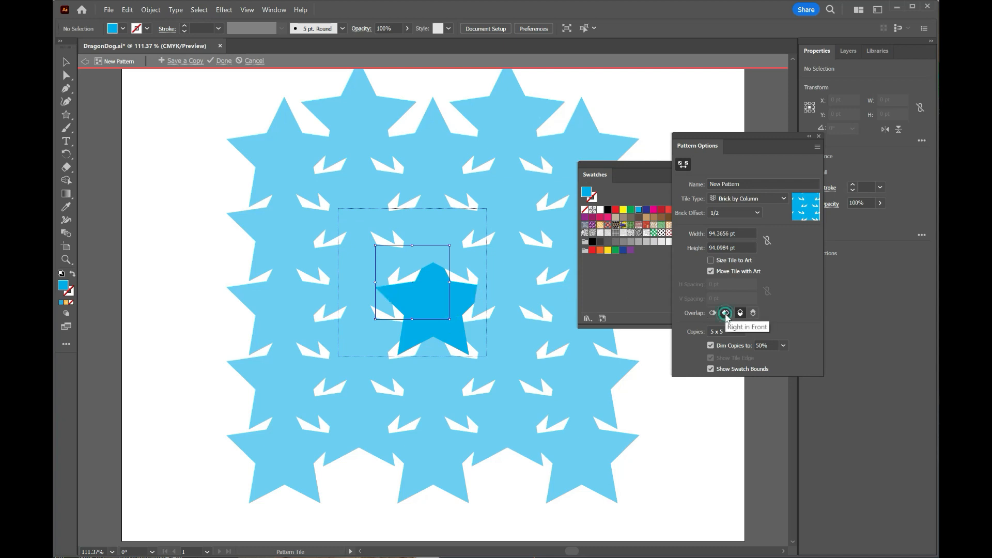
{"action": "left_click", "coordinate": [713, 313]}
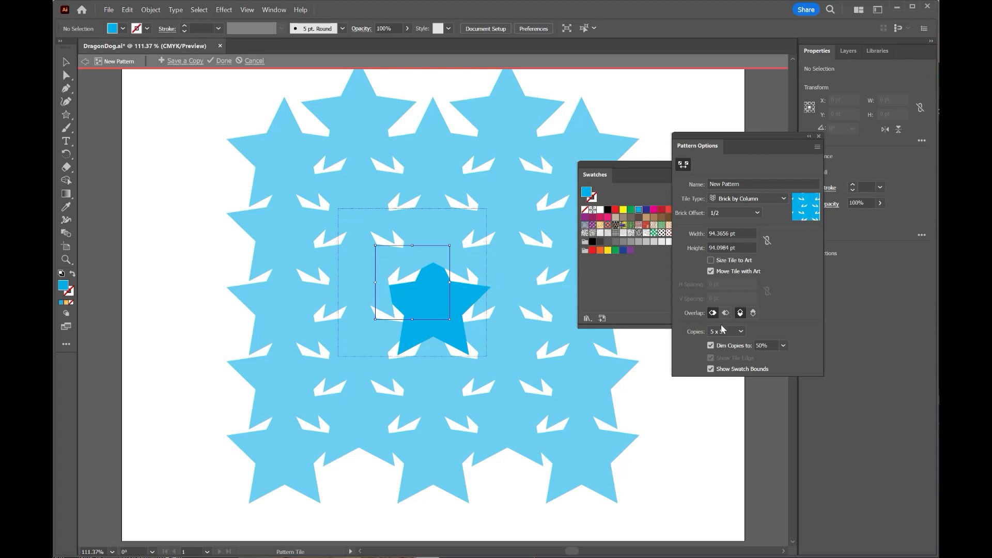
{"action": "left_click", "coordinate": [752, 313]}
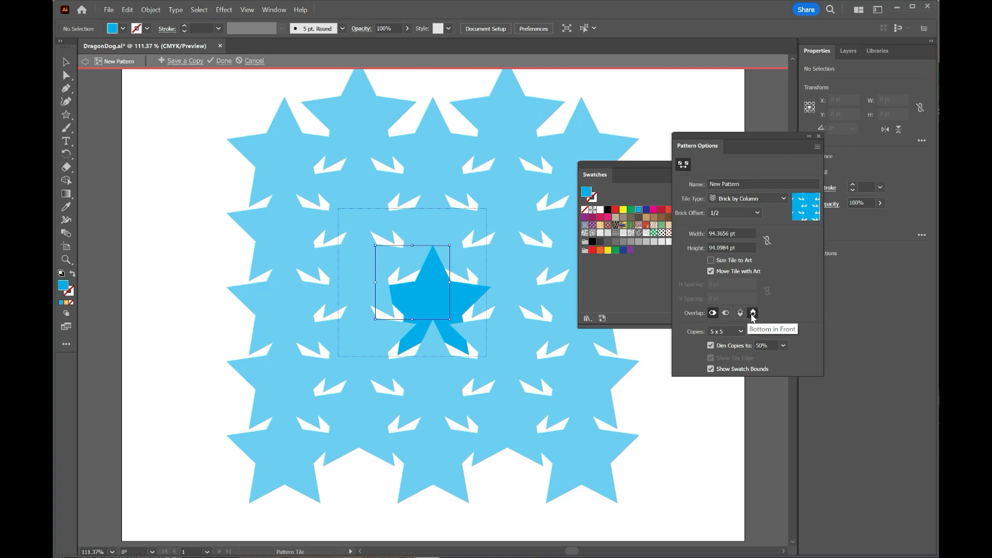
{"action": "left_click", "coordinate": [712, 314]}
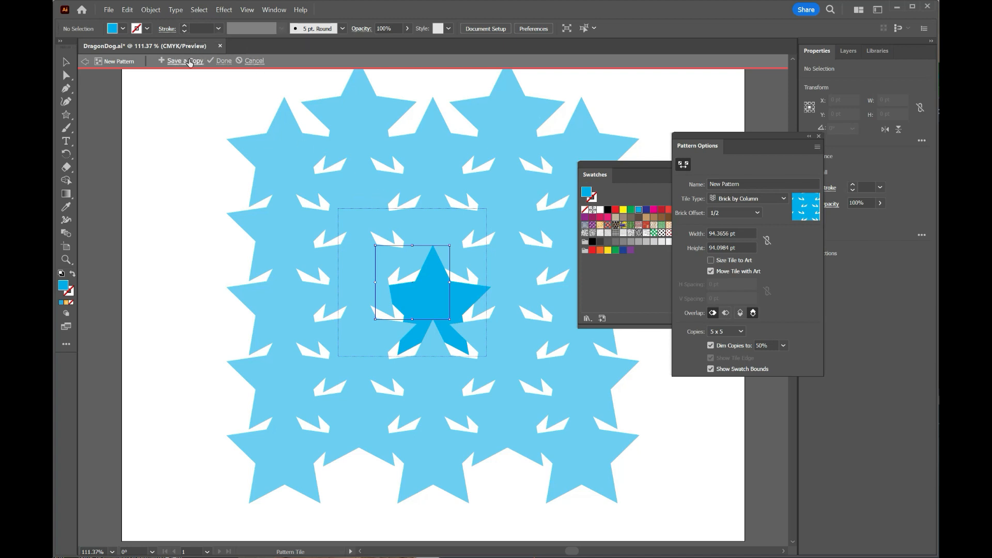
{"action": "left_click", "coordinate": [224, 62]}
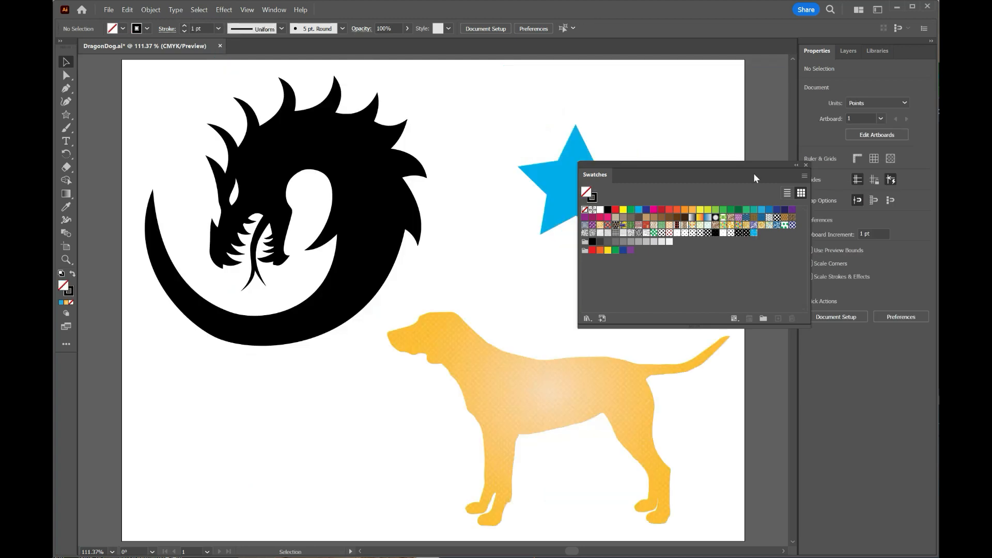
- Move the Swatches clear of the blue star and fill the dragon with the new star pattern
{"action": "left_click_drag", "start_coordinate": [717, 164], "coordinate": [761, 250]}
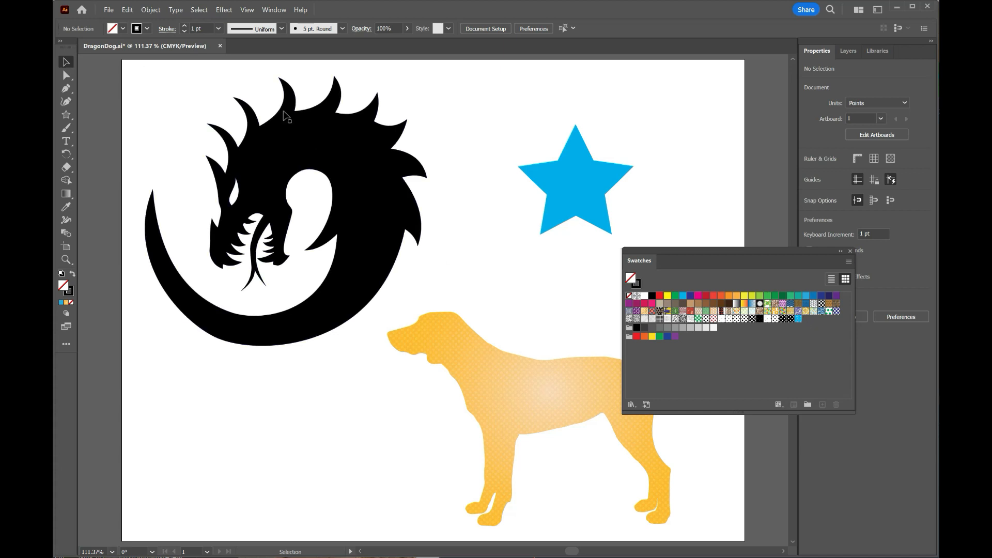
{"action": "left_click", "coordinate": [342, 150]}
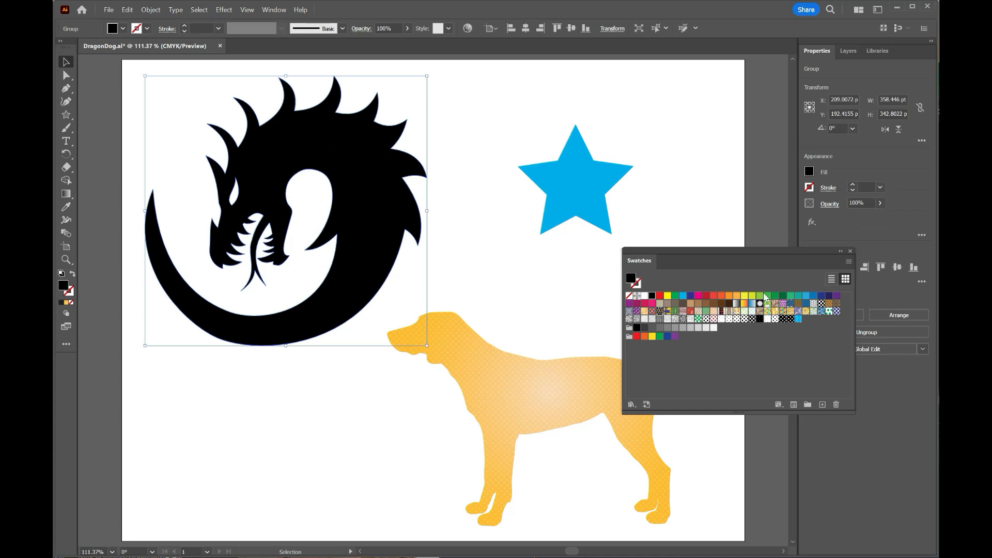
{"action": "left_click", "coordinate": [798, 320]}
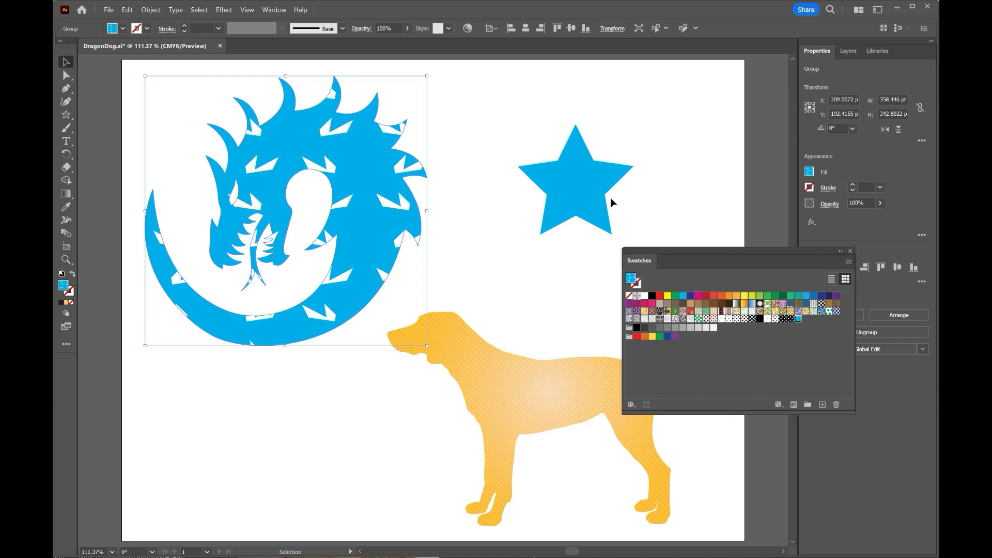
- Reopen the star pattern swatch for editing, enlarge its tile to about 114.75 × 114.75 pt and finish editing the pattern
{"action": "double_click", "coordinate": [800, 320]}
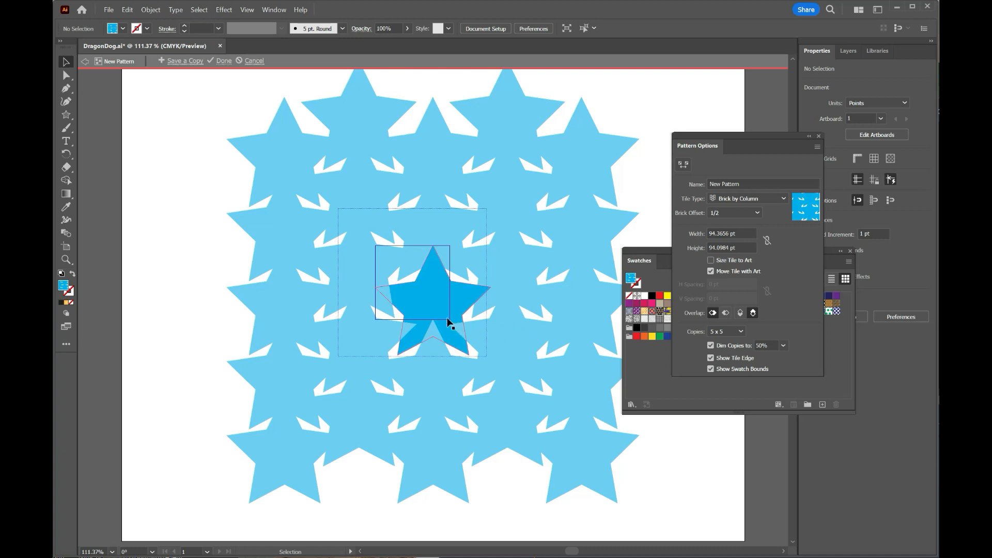
{"action": "left_click", "coordinate": [683, 164]}
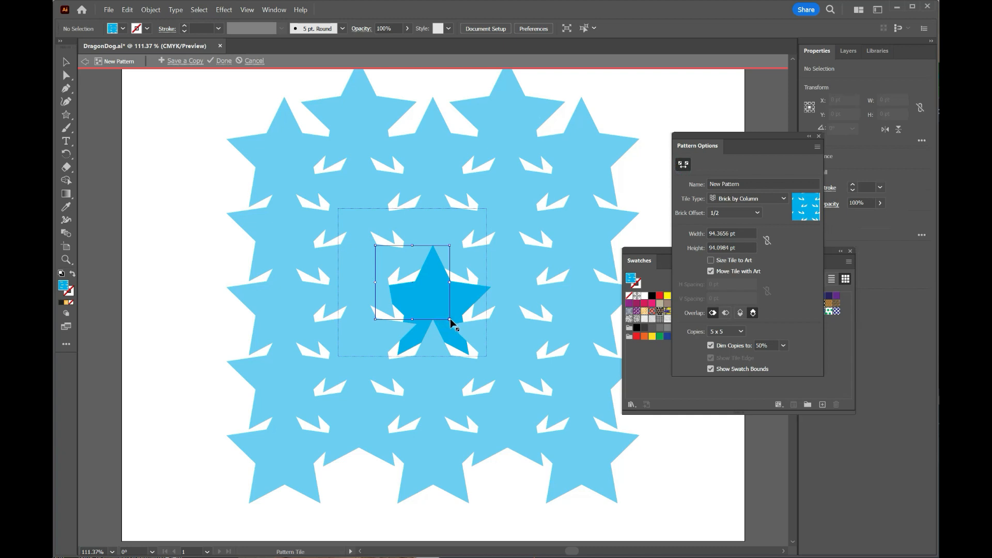
{"action": "left_click_drag", "start_coordinate": [450, 319], "coordinate": [468, 337]}
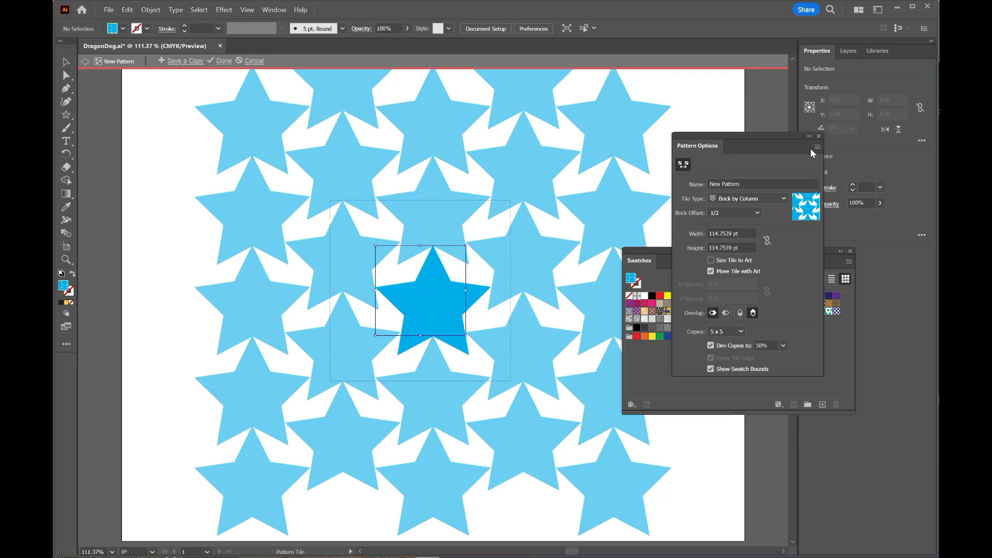
{"action": "left_click", "coordinate": [223, 61]}
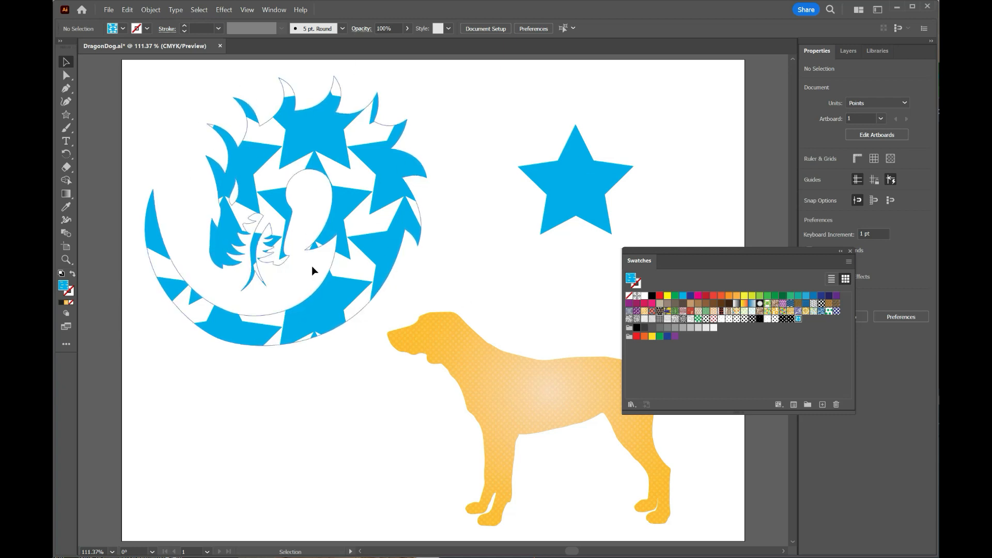
- Scale only the star pattern inside the dragon uniformly to 30%, with Transform Objects off and Transform Patterns on
{"action": "left_click", "coordinate": [150, 11]}
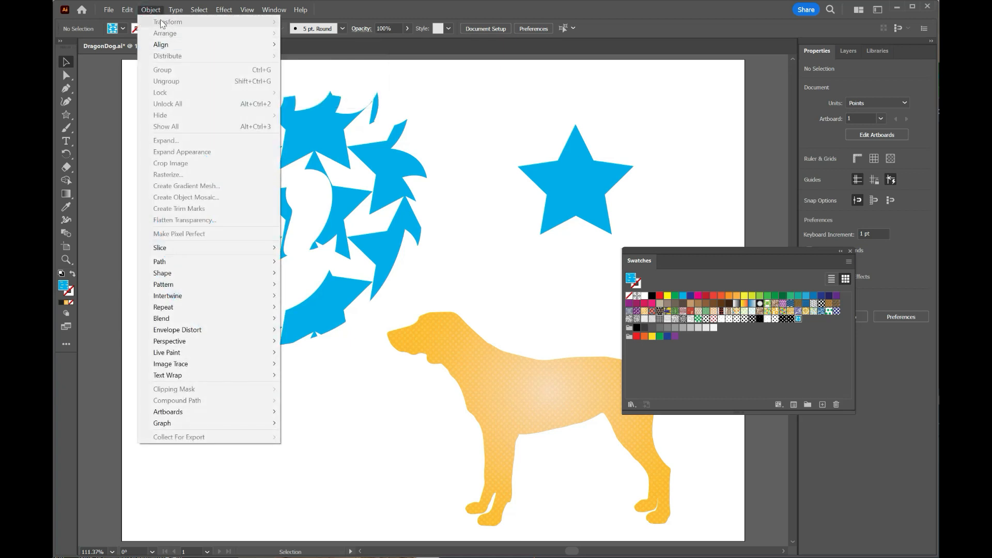
{"action": "left_click", "coordinate": [67, 65]}
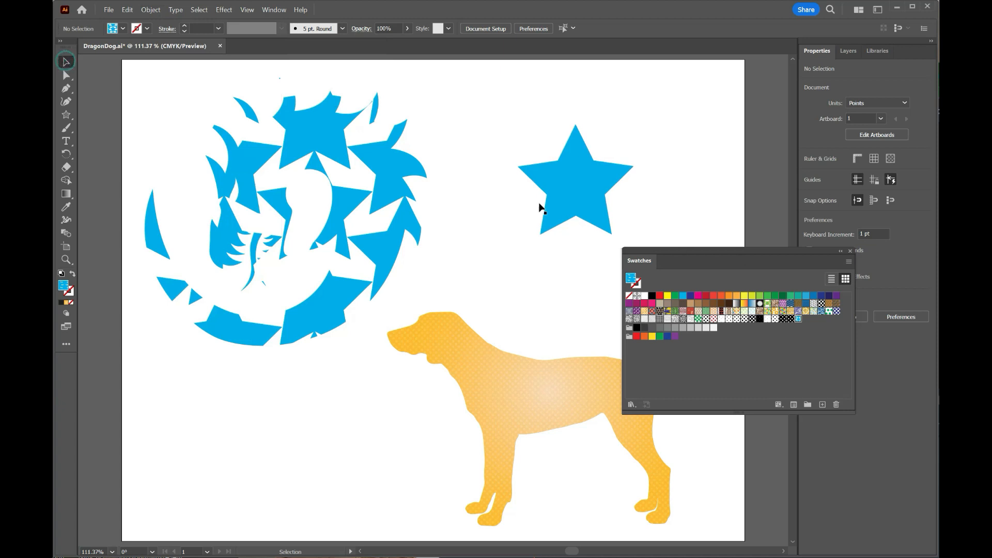
{"action": "left_click", "coordinate": [330, 137]}
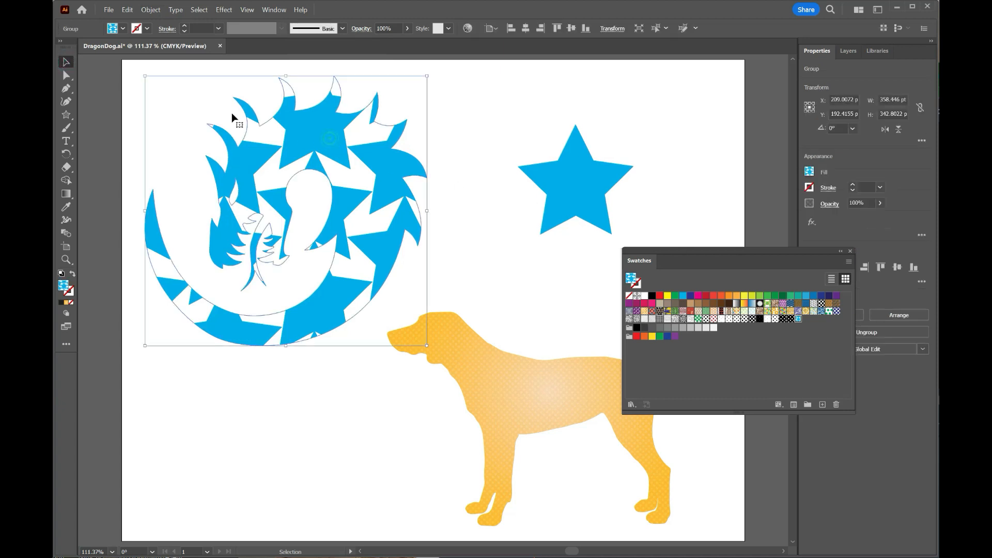
{"action": "left_click", "coordinate": [151, 9]}
{"action": "mouse_move", "coordinate": [162, 24]}
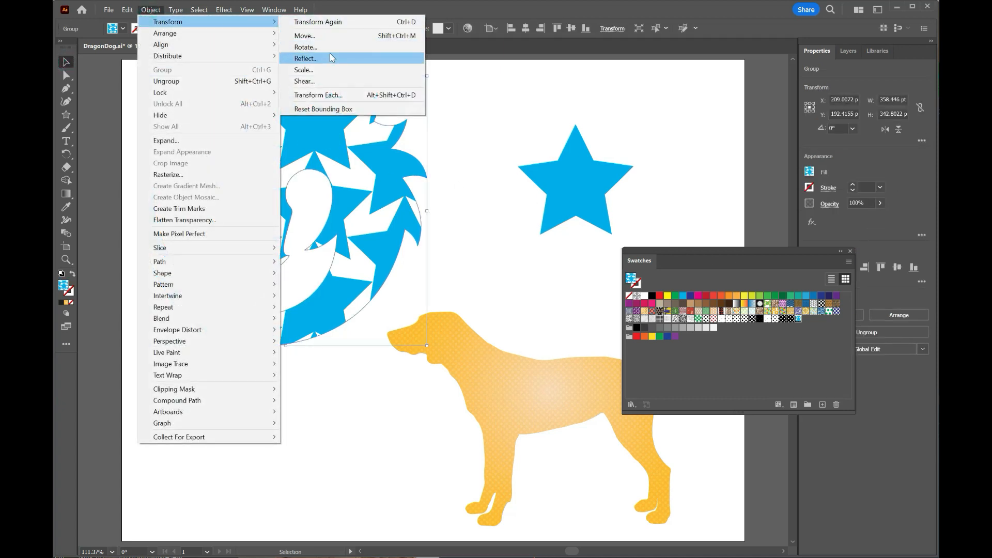
{"action": "left_click", "coordinate": [336, 70]}
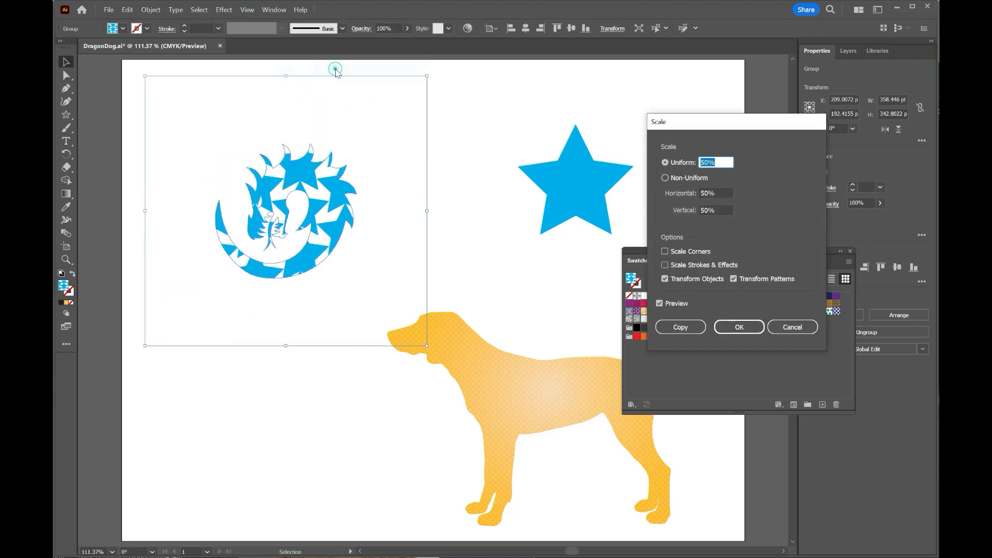
{"action": "left_click", "coordinate": [665, 279]}
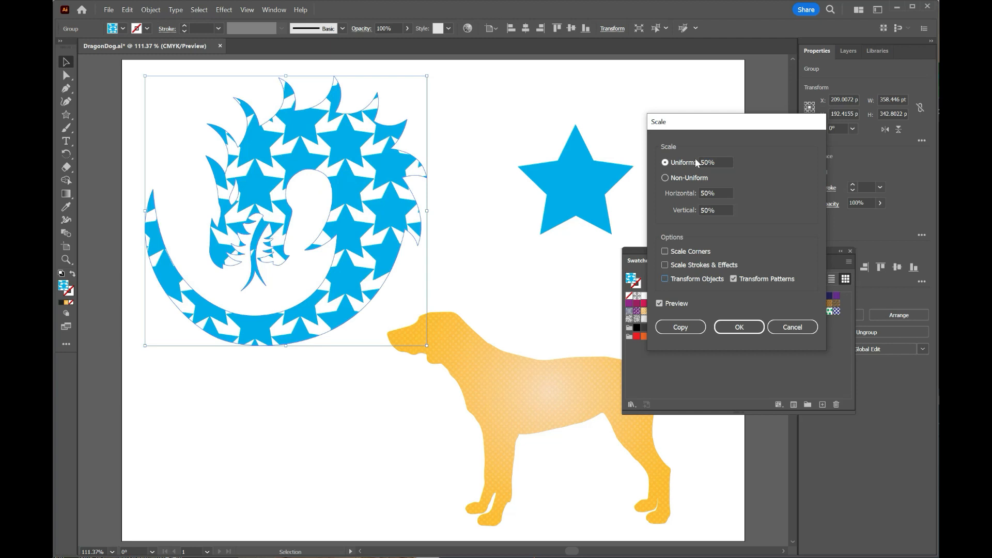
{"action": "left_click_drag", "start_coordinate": [718, 163], "coordinate": [697, 162]}
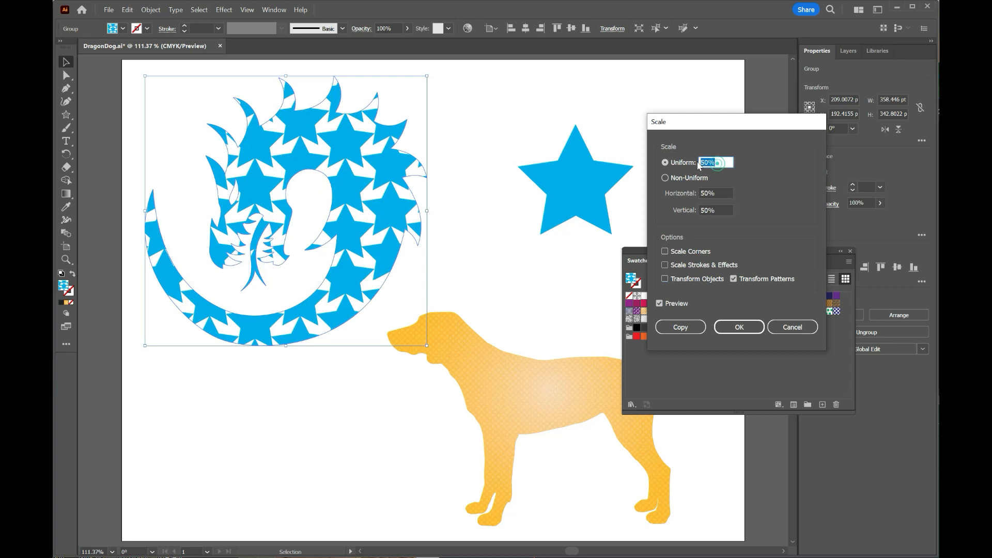
{"action": "type", "text": "30"}
{"action": "key", "text": "Return"}
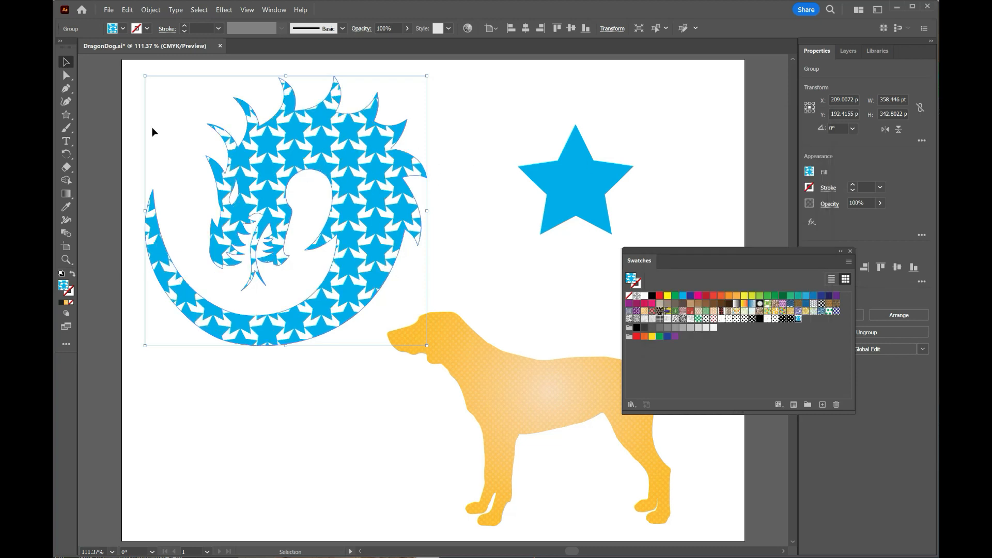
- Scale the dragon's star pattern once more, non-uniformly at 30% horizontal and 30% vertical, leaving the dragon shape out of the transformation
{"action": "left_click", "coordinate": [151, 9]}
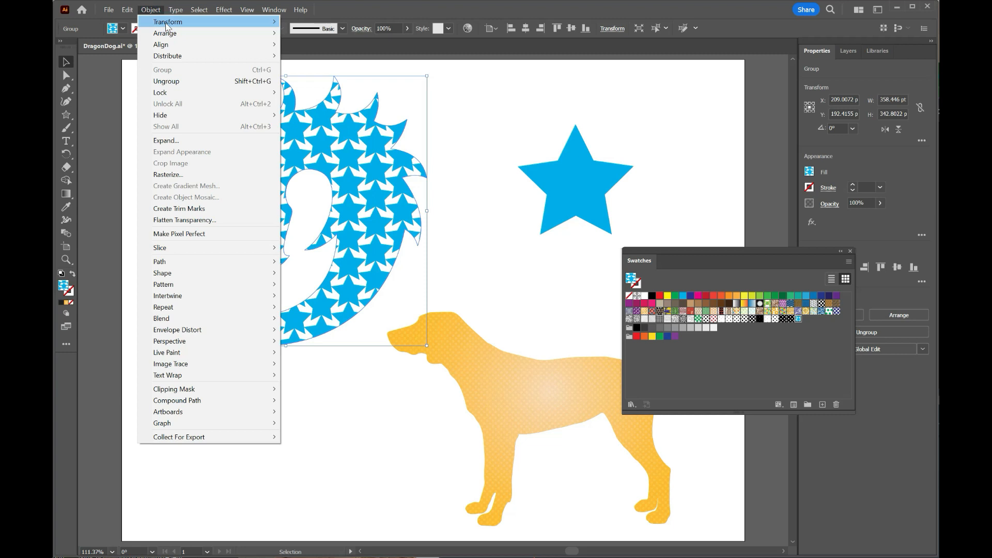
{"action": "mouse_move", "coordinate": [167, 23]}
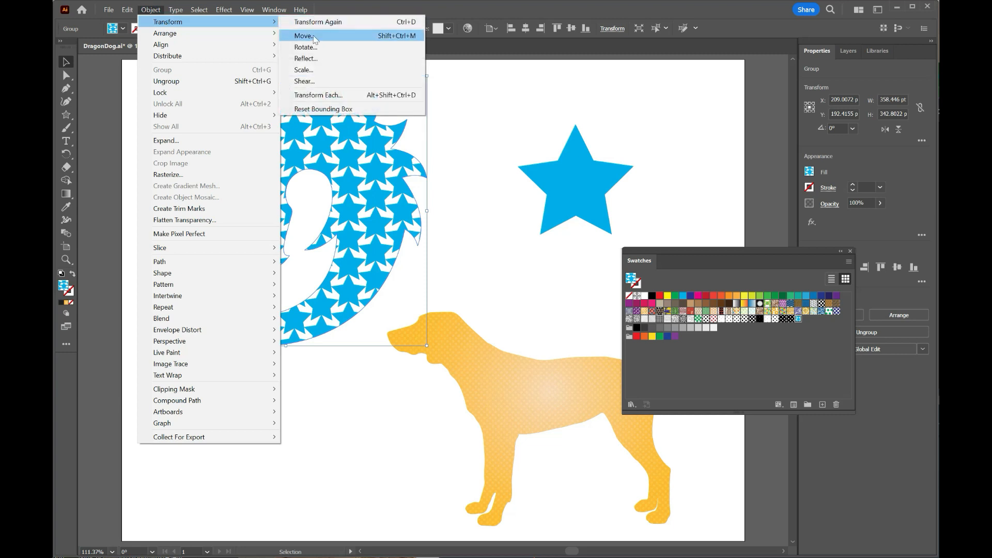
{"action": "mouse_move", "coordinate": [205, 35]}
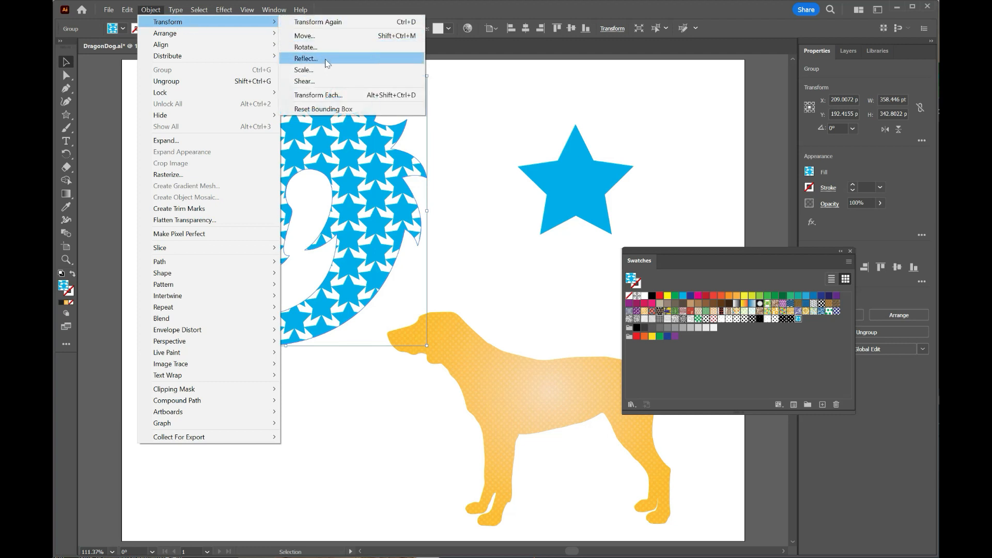
{"action": "left_click", "coordinate": [325, 70]}
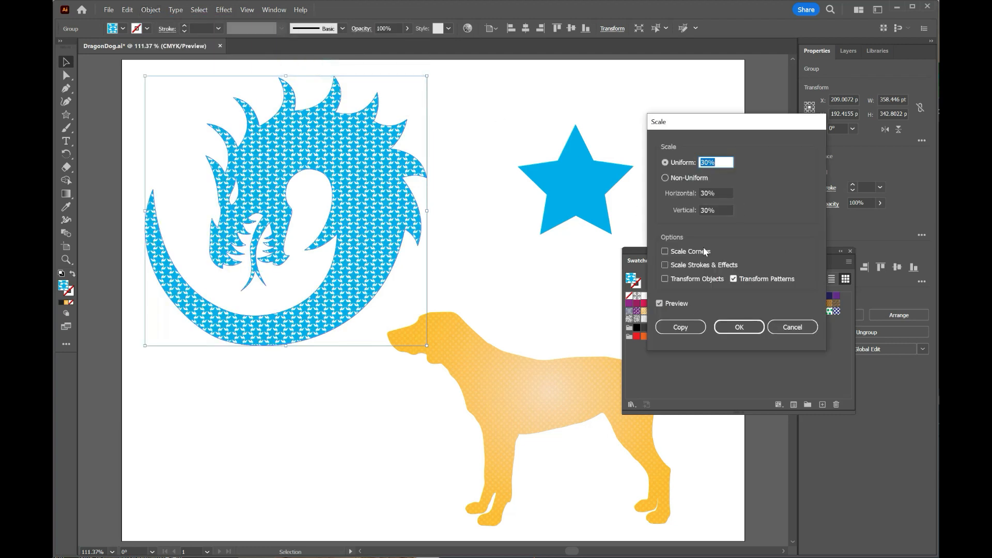
{"action": "left_click", "coordinate": [722, 162]}
{"action": "double_click", "coordinate": [716, 163]}
{"action": "type", "text": "3"}
{"action": "left_click", "coordinate": [718, 193]}
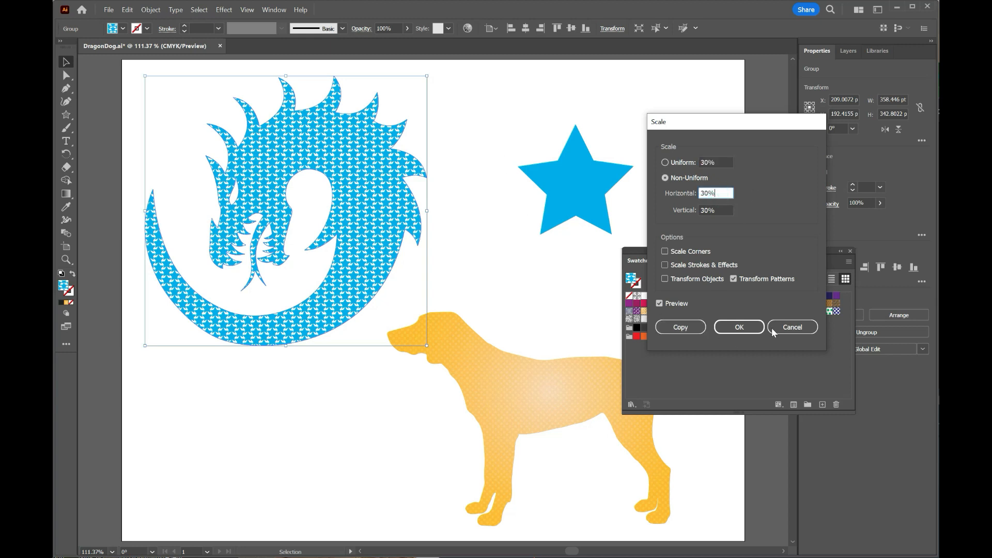
{"action": "left_click", "coordinate": [739, 327]}
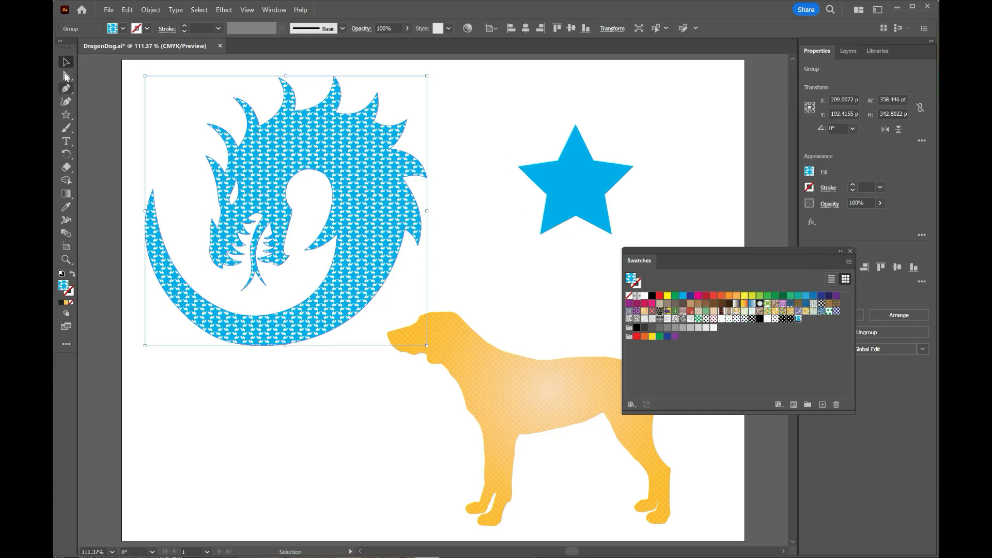
- Give the dragon a dark blue 1 pt stroke and shift it slightly to about X 206 pt, Y 186 pt
{"action": "left_click", "coordinate": [810, 188]}
{"action": "left_click", "coordinate": [750, 227]}
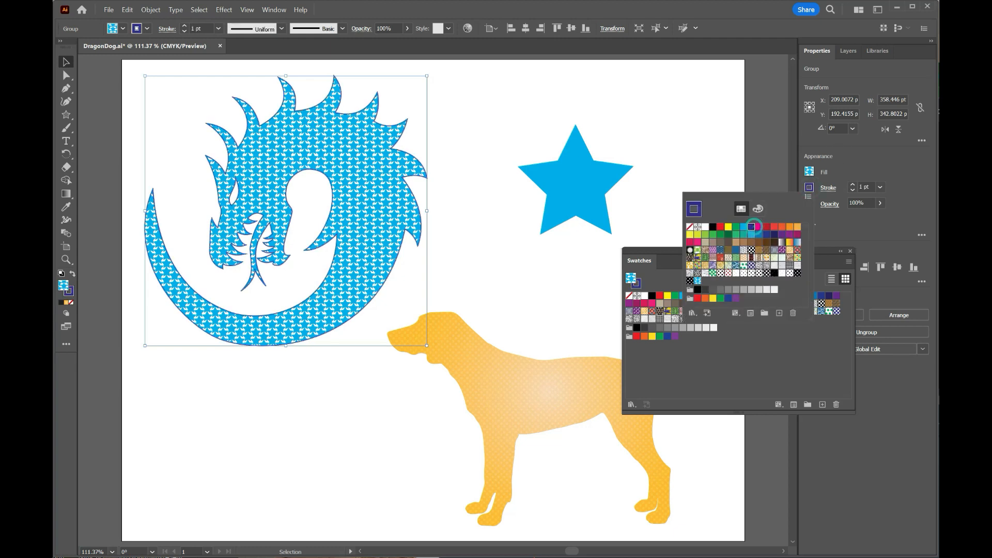
{"action": "left_click", "coordinate": [68, 63]}
{"action": "left_click", "coordinate": [480, 108]}
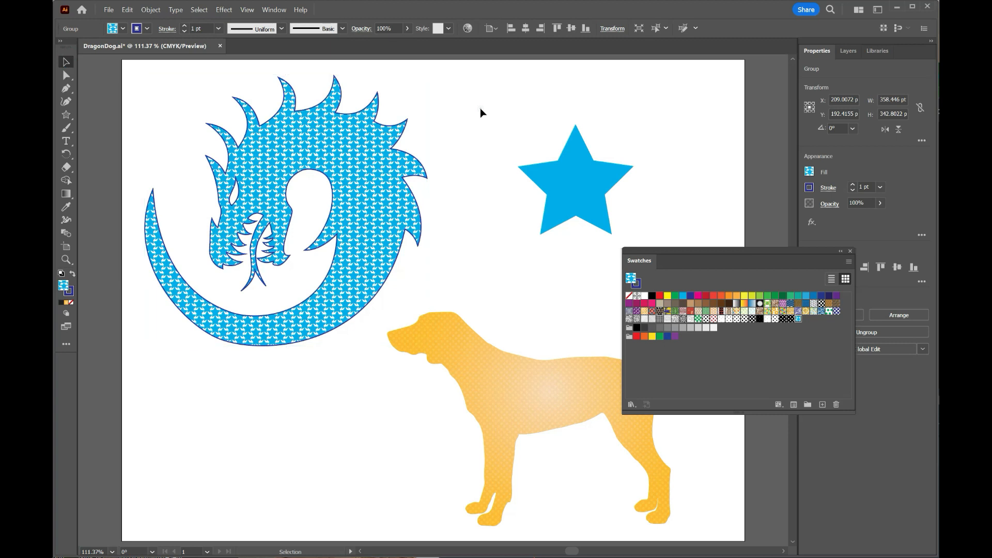
{"action": "mouse_move", "coordinate": [290, 156]}
{"action": "left_mouse_down"}
{"action": "mouse_move", "coordinate": [384, 175]}
{"action": "mouse_move", "coordinate": [303, 152]}
{"action": "mouse_move", "coordinate": [310, 134]}
{"action": "mouse_move", "coordinate": [292, 147]}
{"action": "left_mouse_up"}
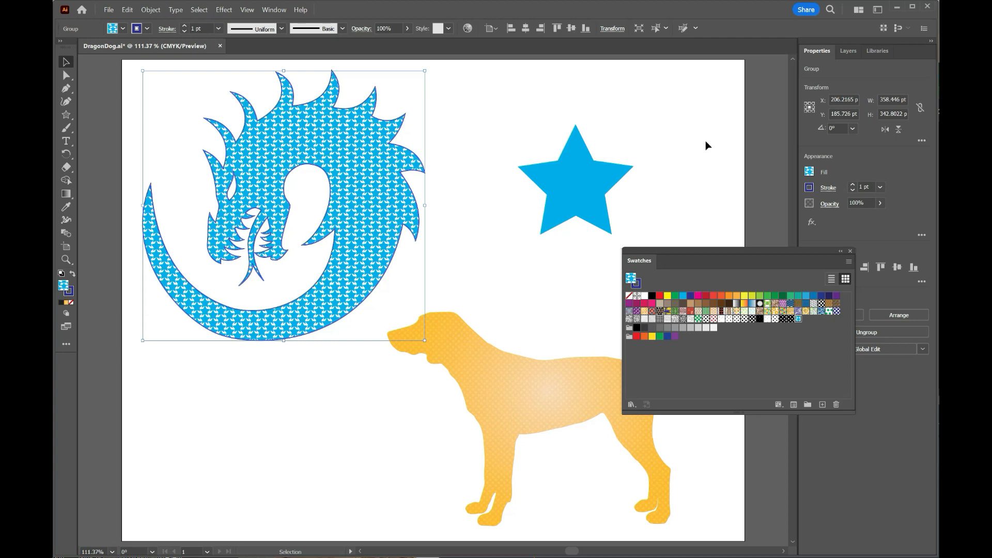
- Delete the original blue star from the area above the dog
{"action": "left_click", "coordinate": [567, 171]}
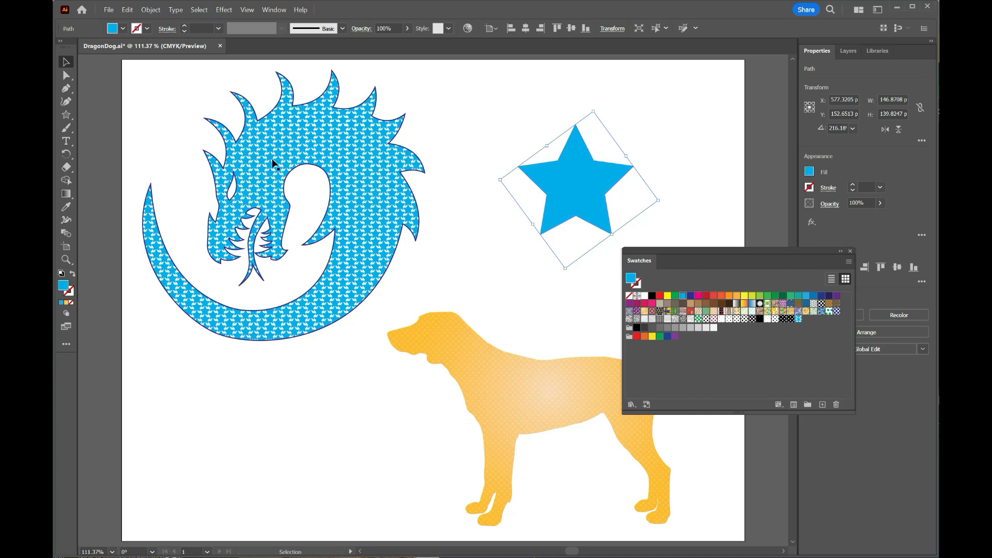
{"action": "left_click_drag", "start_coordinate": [579, 182], "coordinate": [578, 176]}
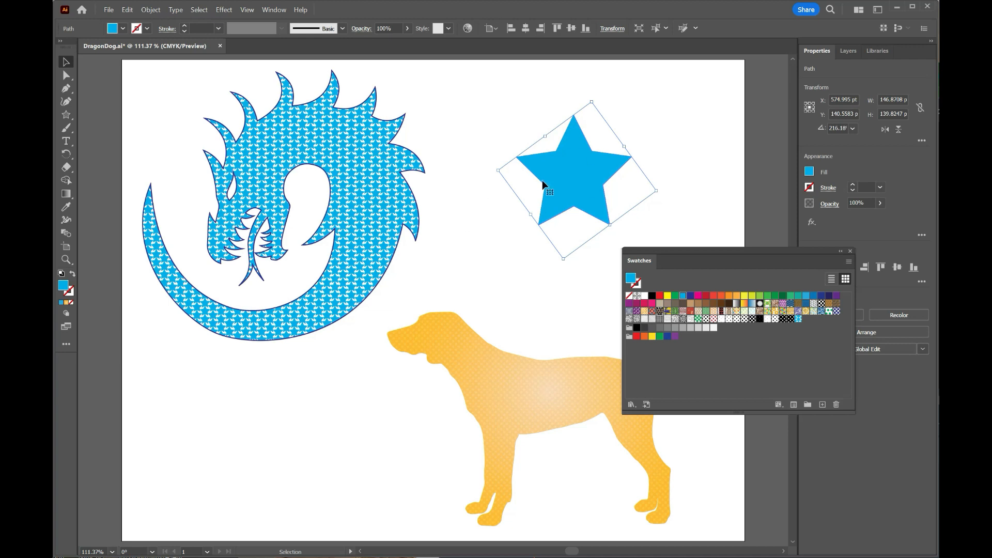
{"action": "key", "text": "Delete"}
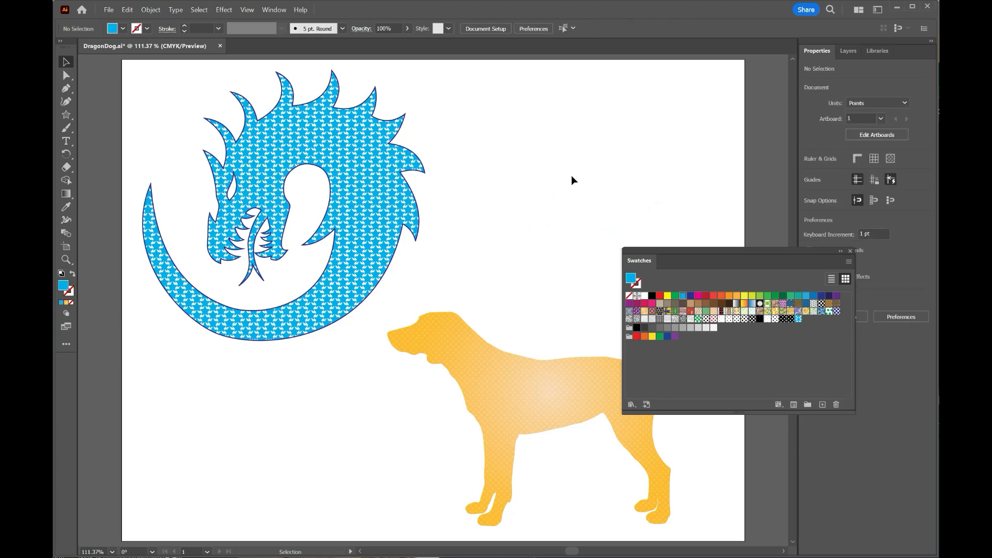